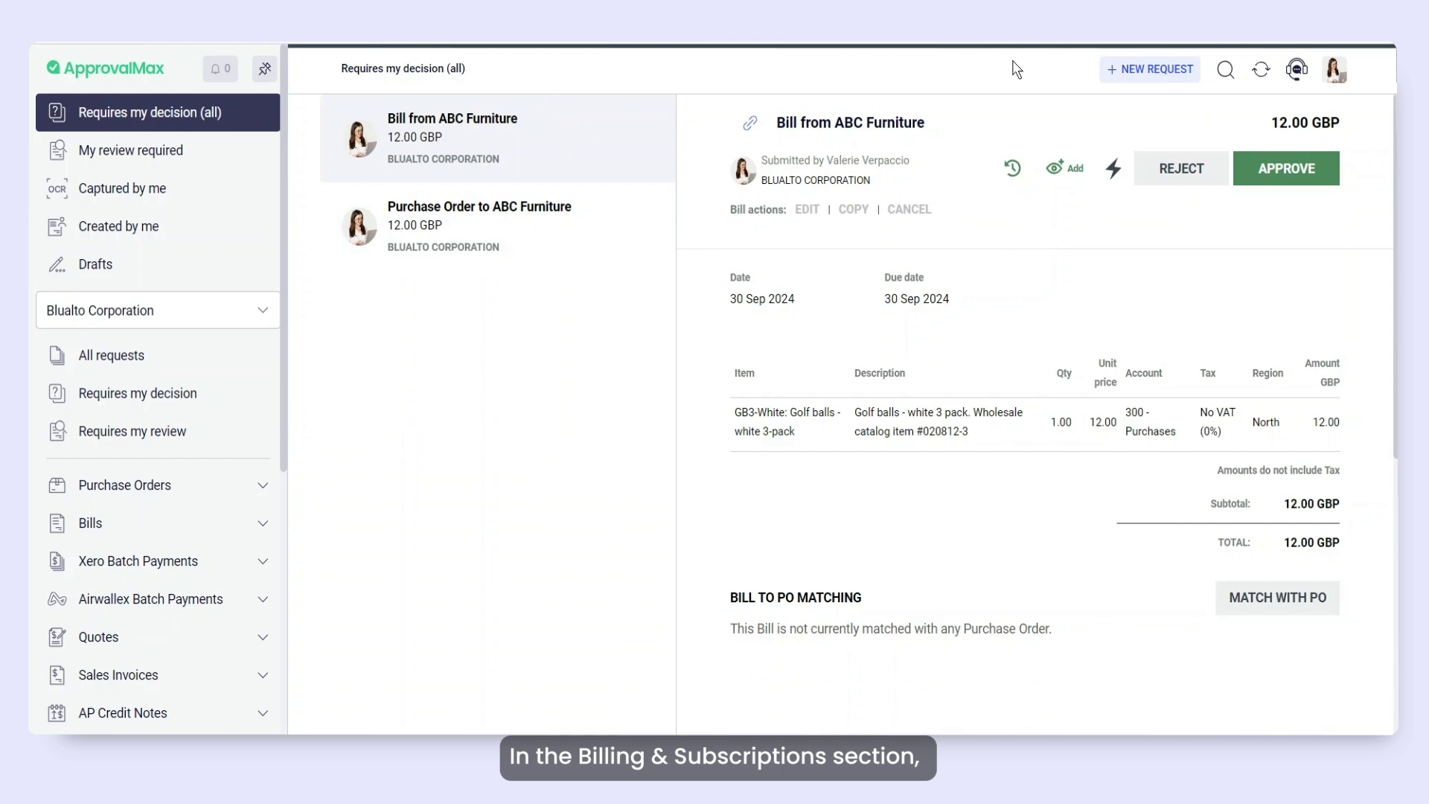
Review the account's contact details and the subscriptions list in Billing & Subscriptions.
click(1340, 73)
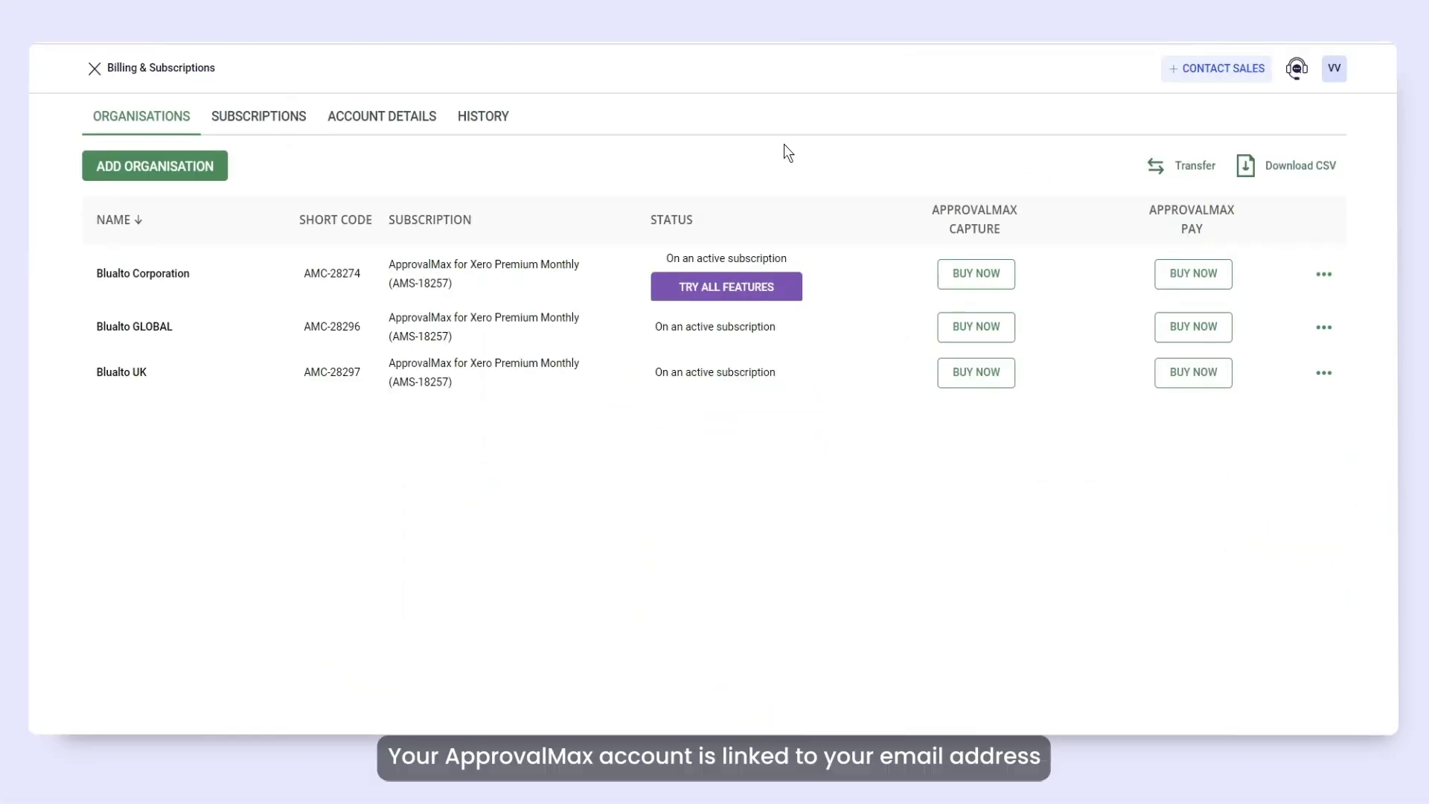
click(386, 128)
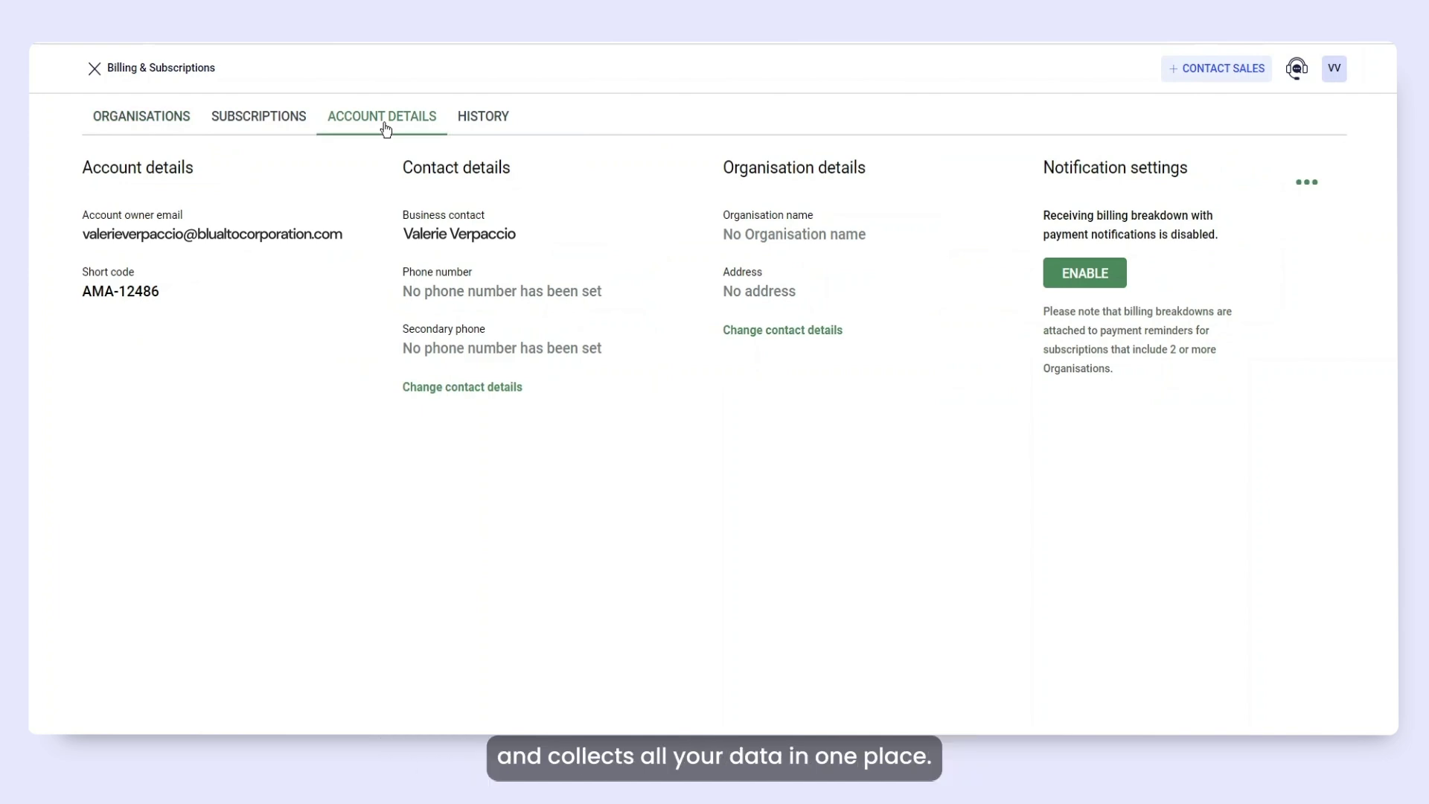
click(268, 123)
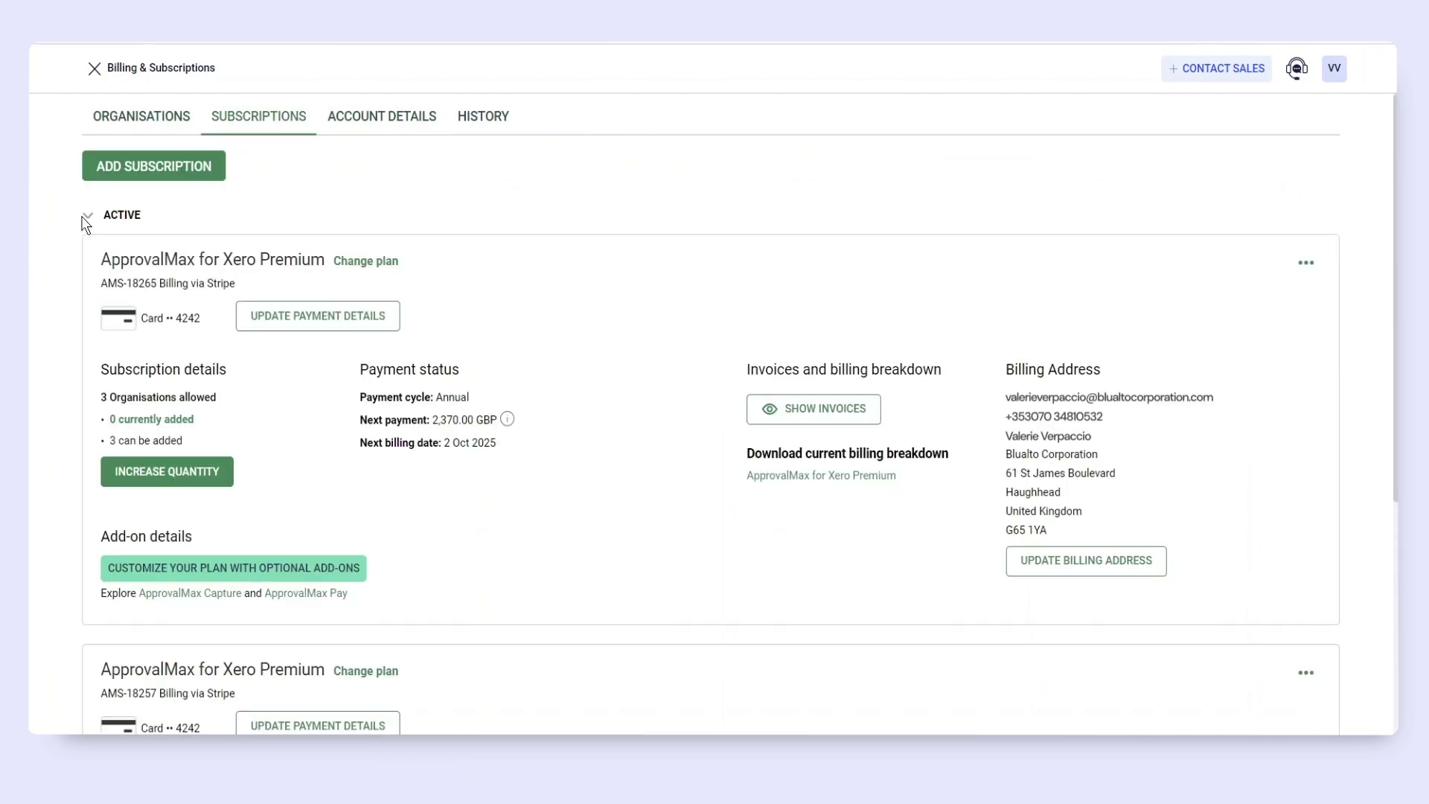
scroll(629, 480, down, 5)
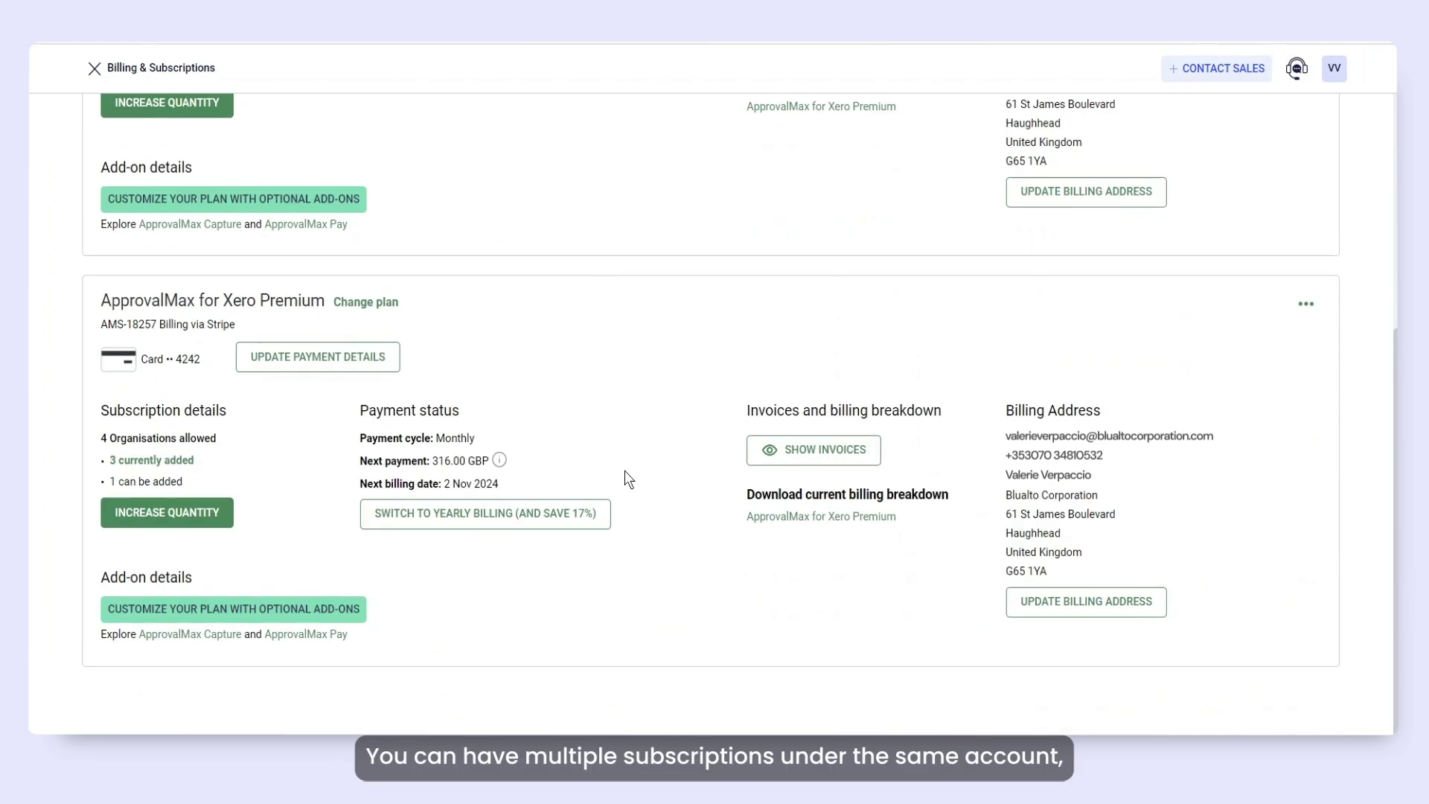
scroll(629, 479, up, 5)
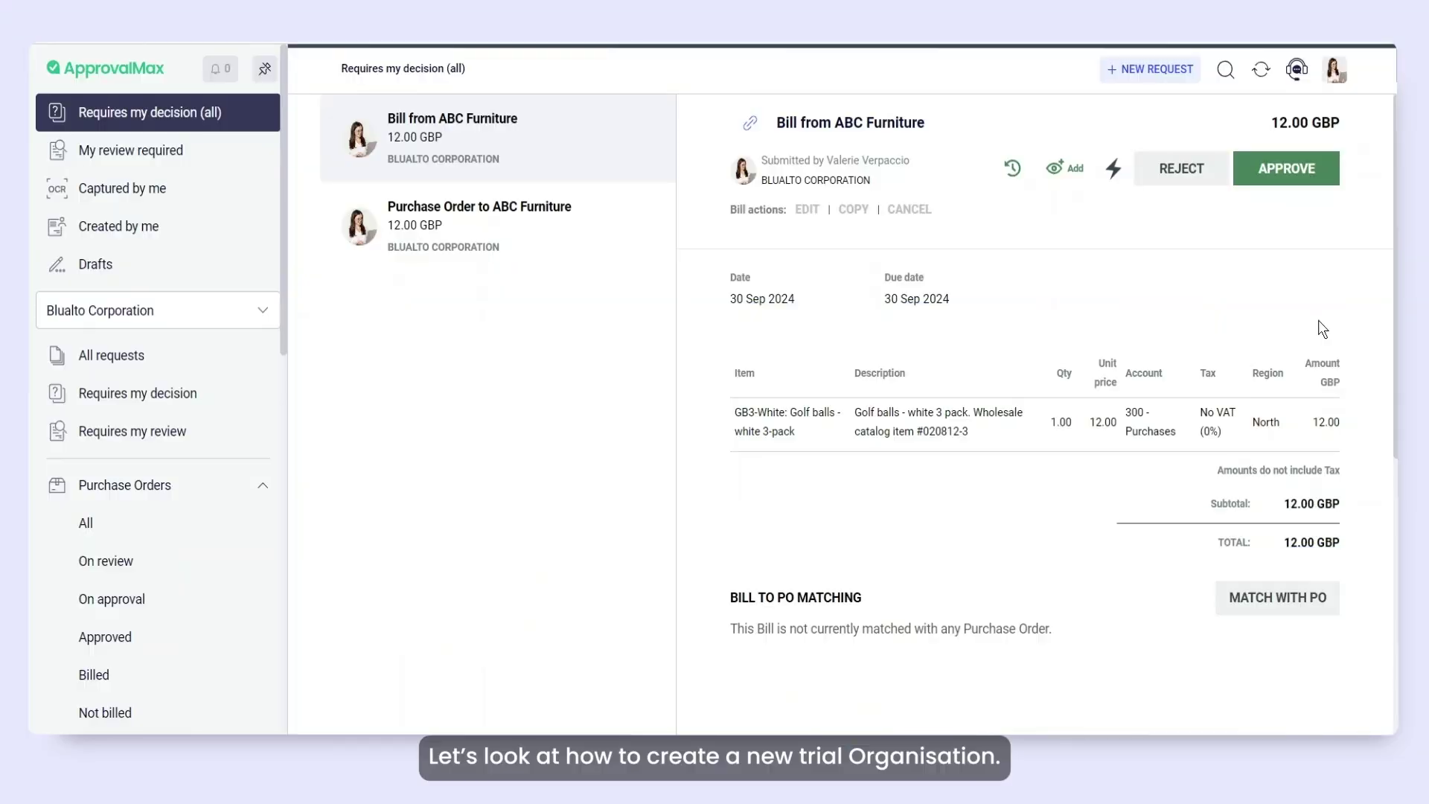
Add organisation ABC company as a three-day free trial, connecting accounting later.
click(1336, 71)
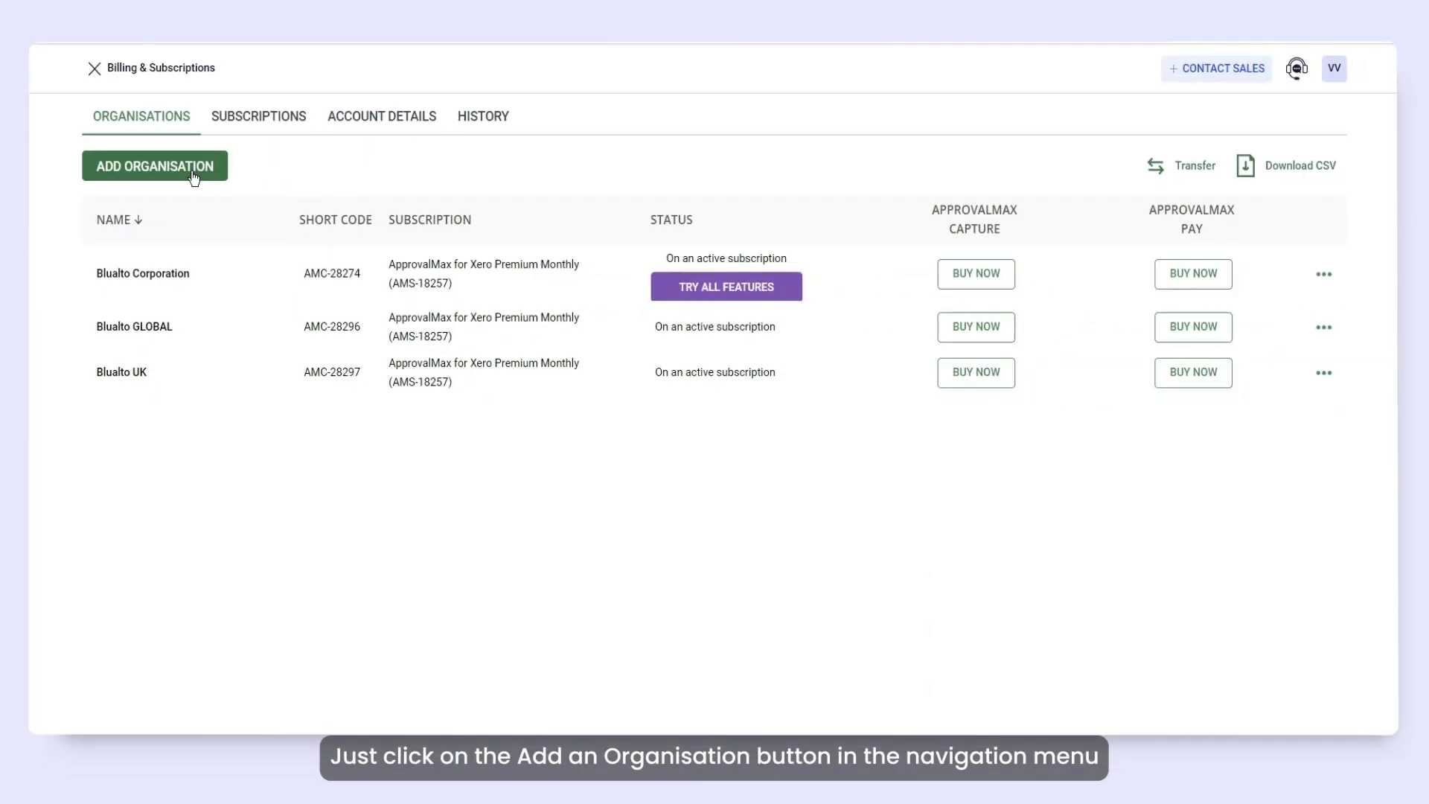
click(194, 177)
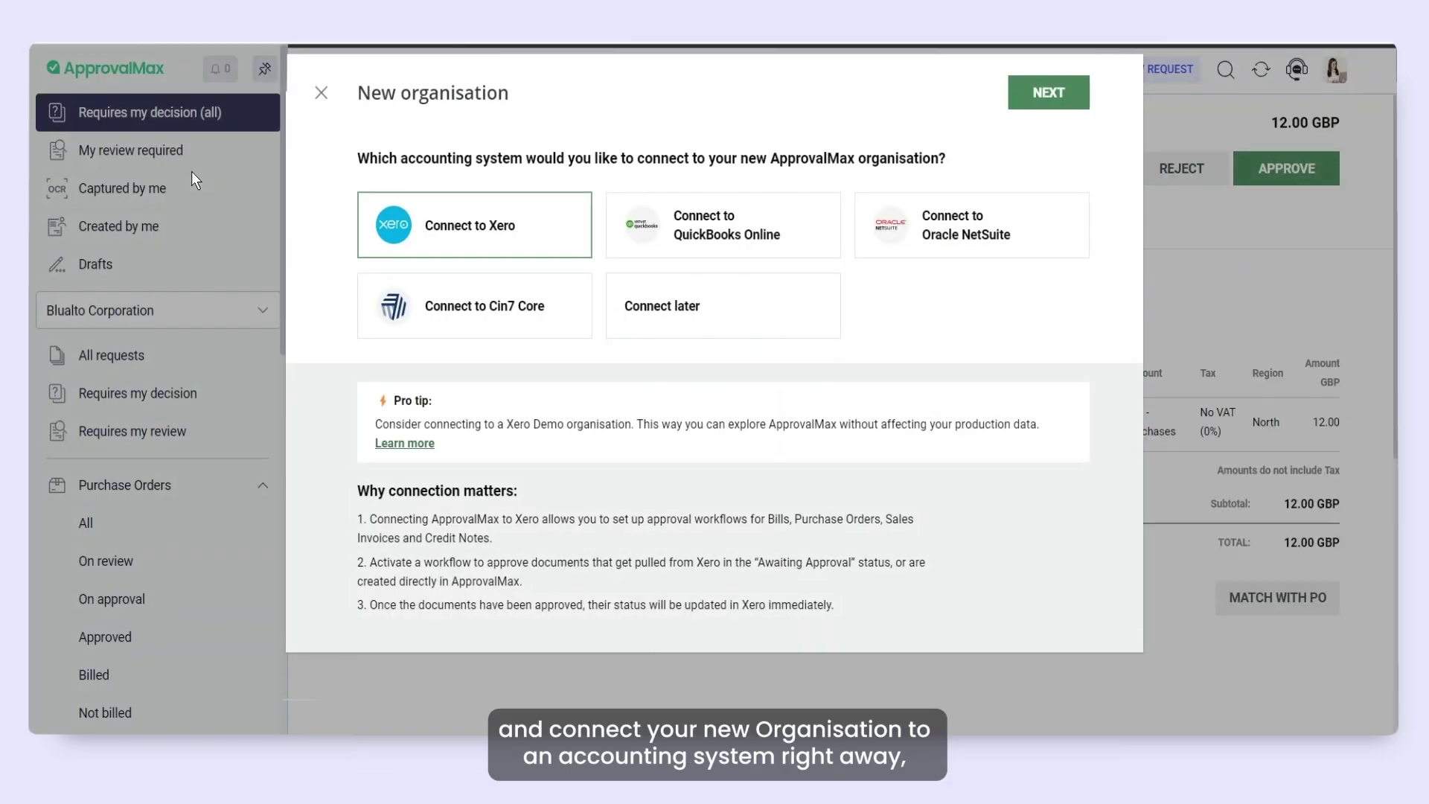
click(795, 315)
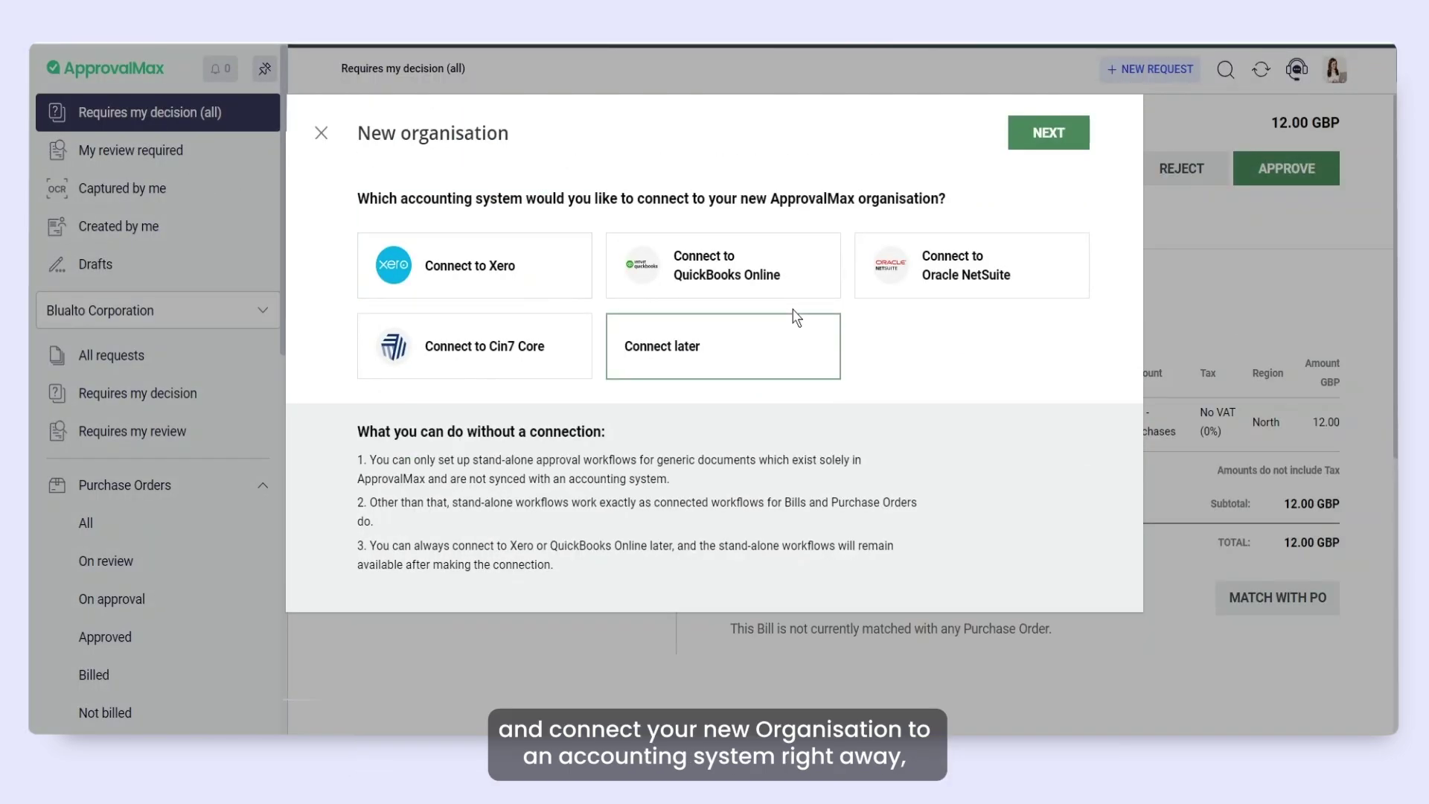
click(1062, 147)
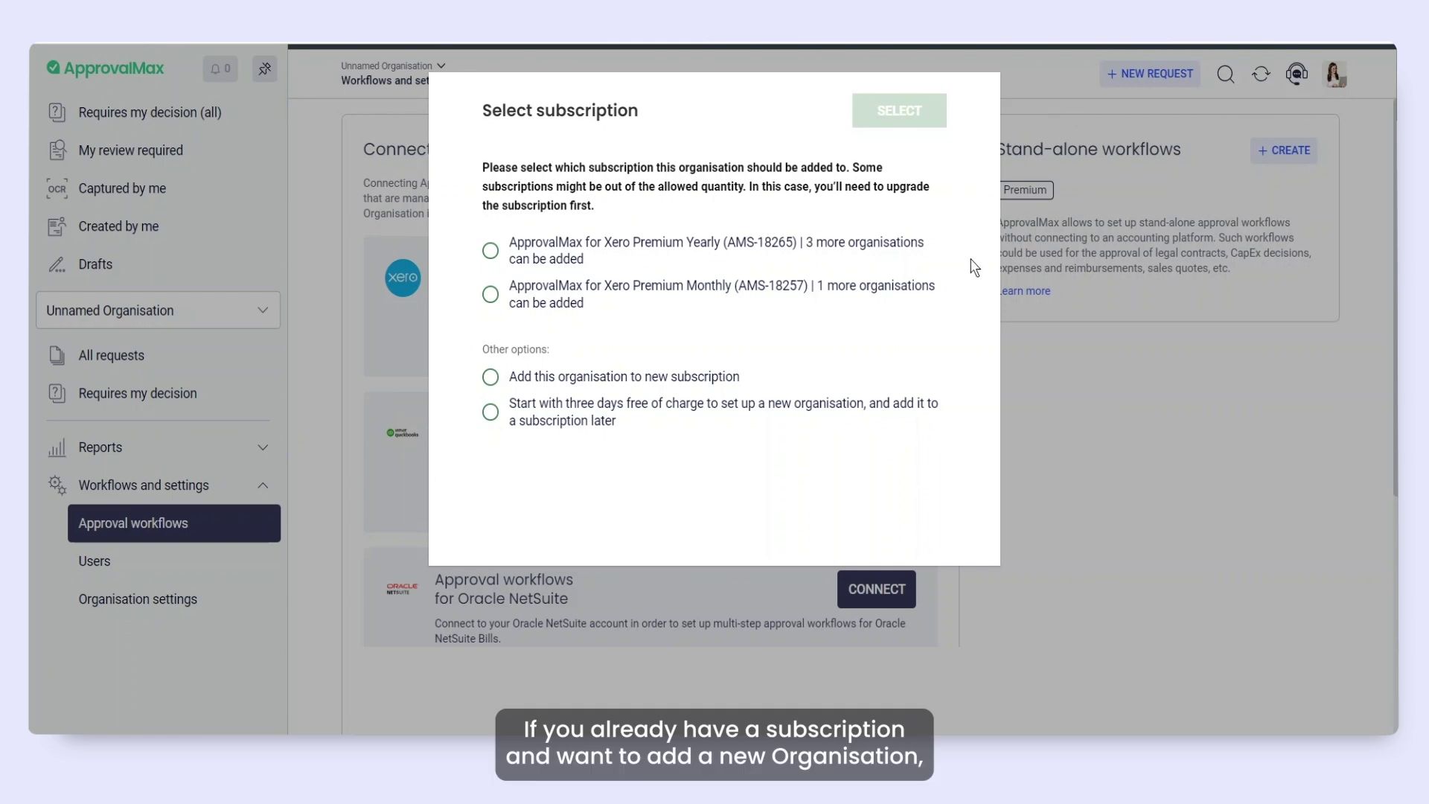
click(490, 412)
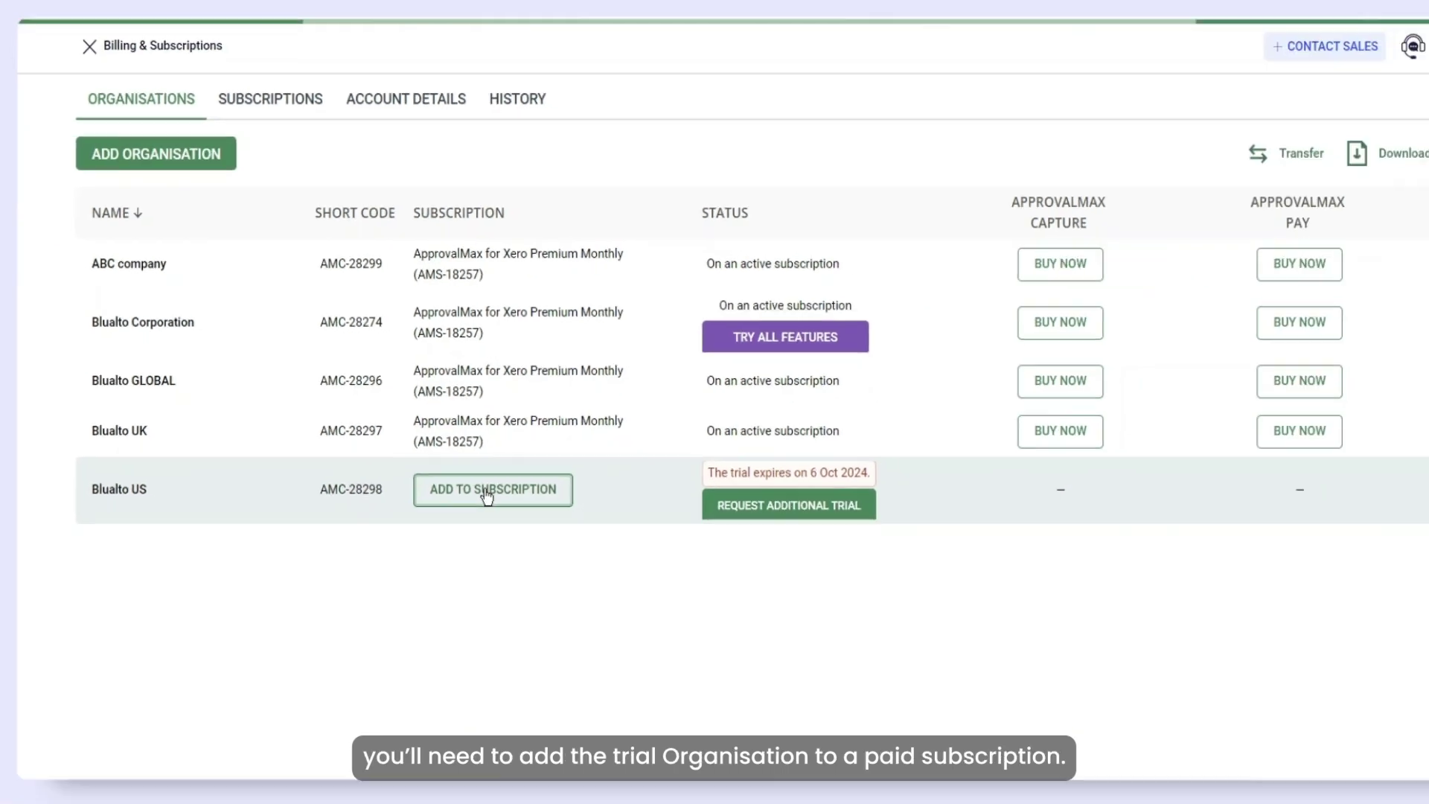
Move Blualto US onto the Premium Yearly subscription AMS-18265.
click(486, 493)
click(559, 443)
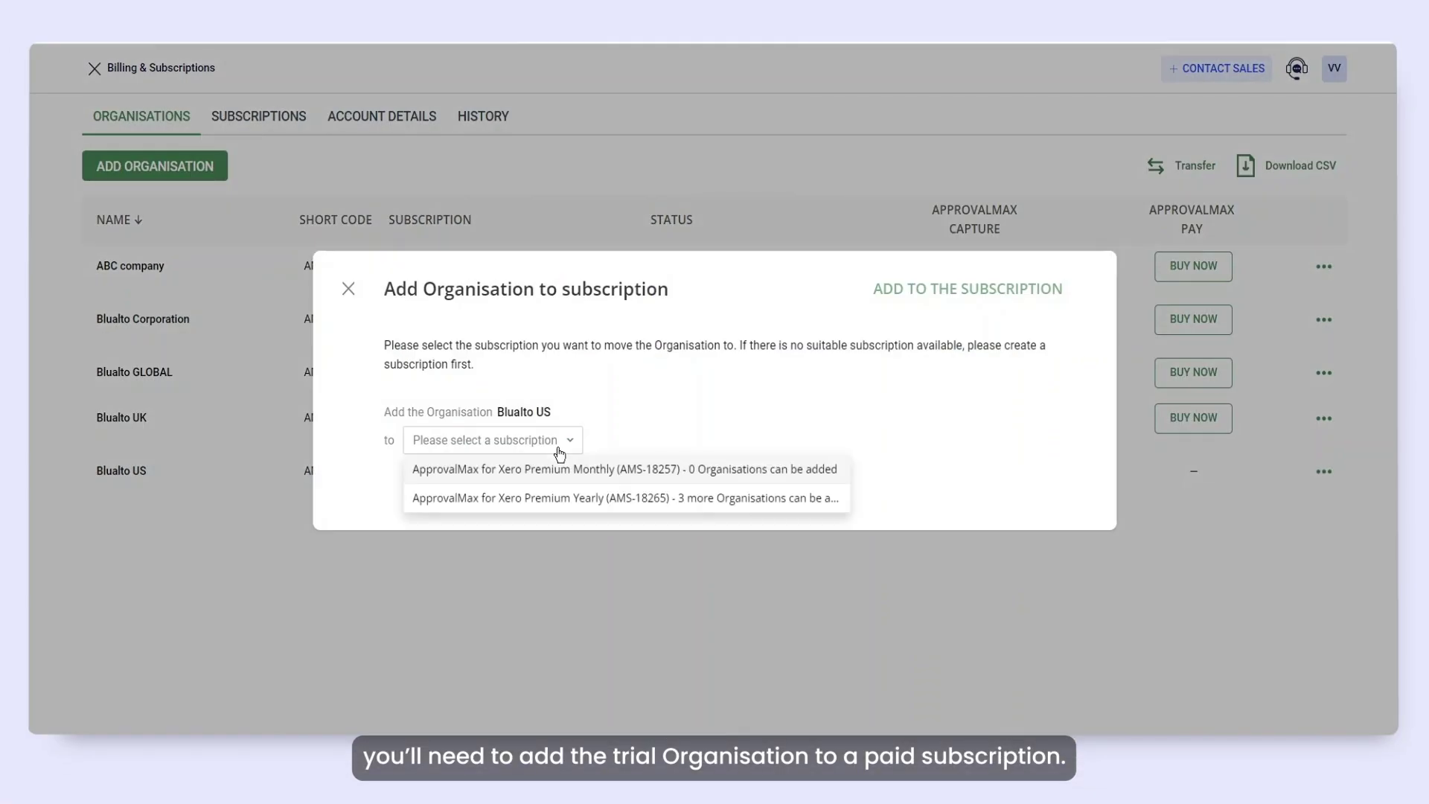
click(536, 499)
click(954, 294)
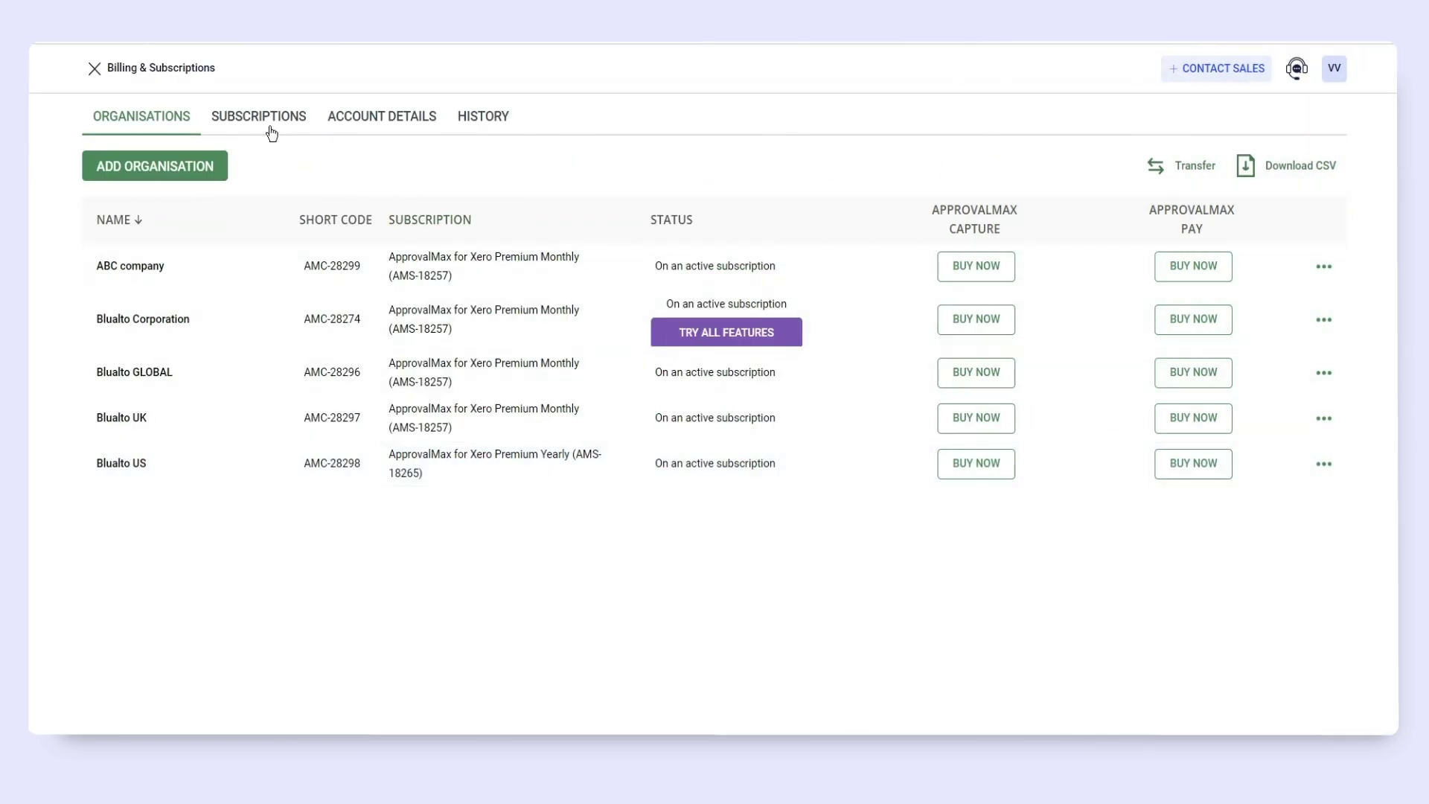
click(267, 120)
Set up a new United Kingdom/GBP subscription on monthly billing with the Advanced plan.
click(203, 180)
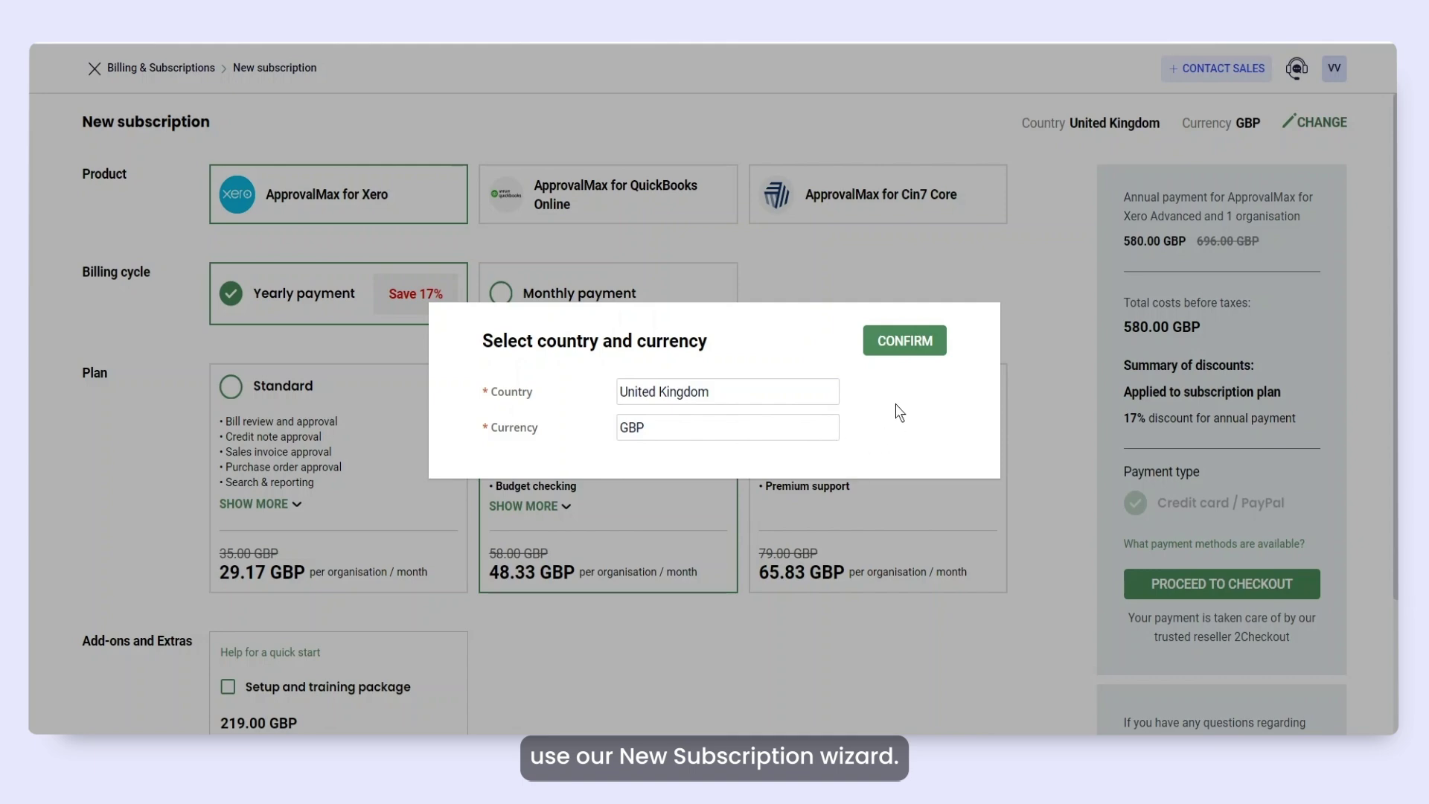
click(912, 352)
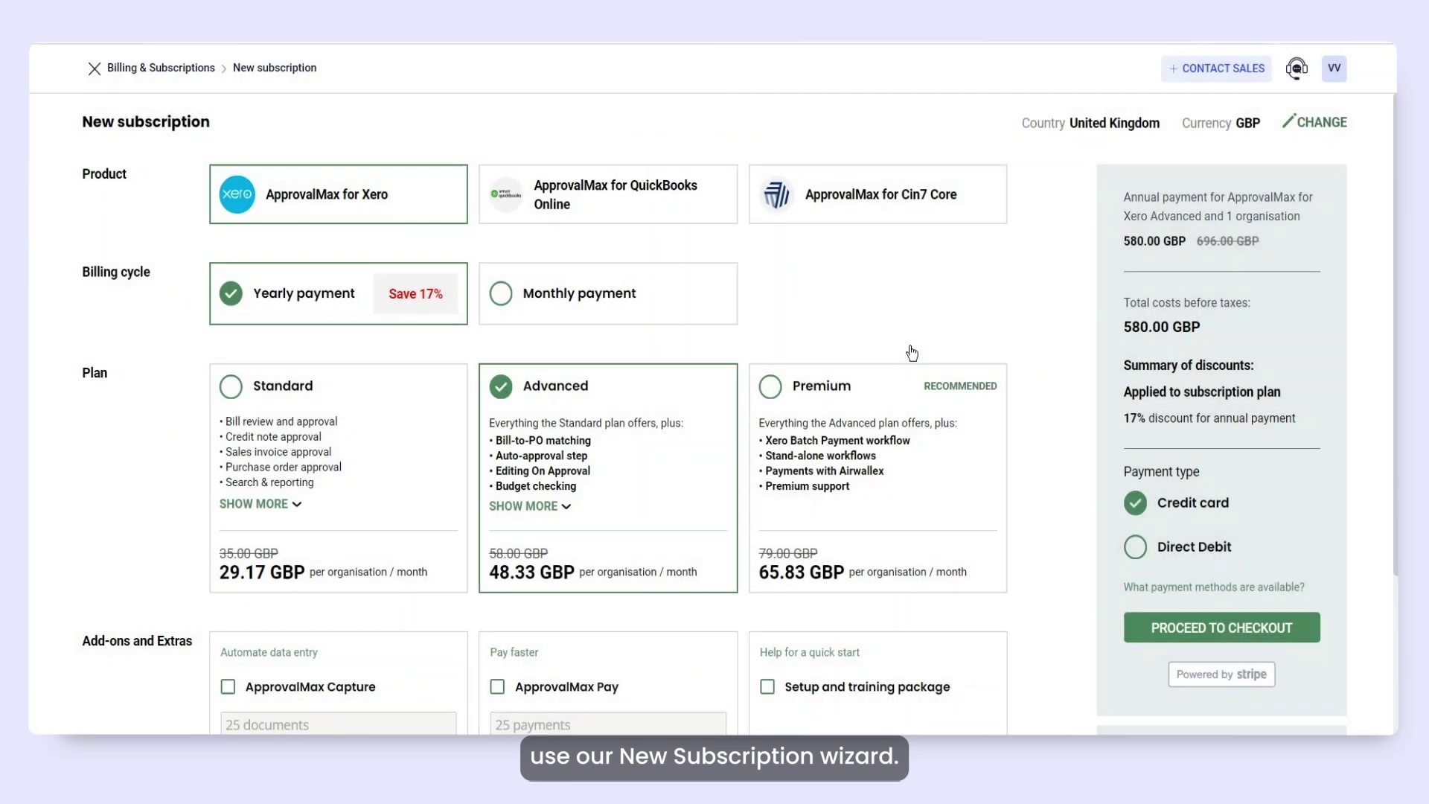
click(635, 305)
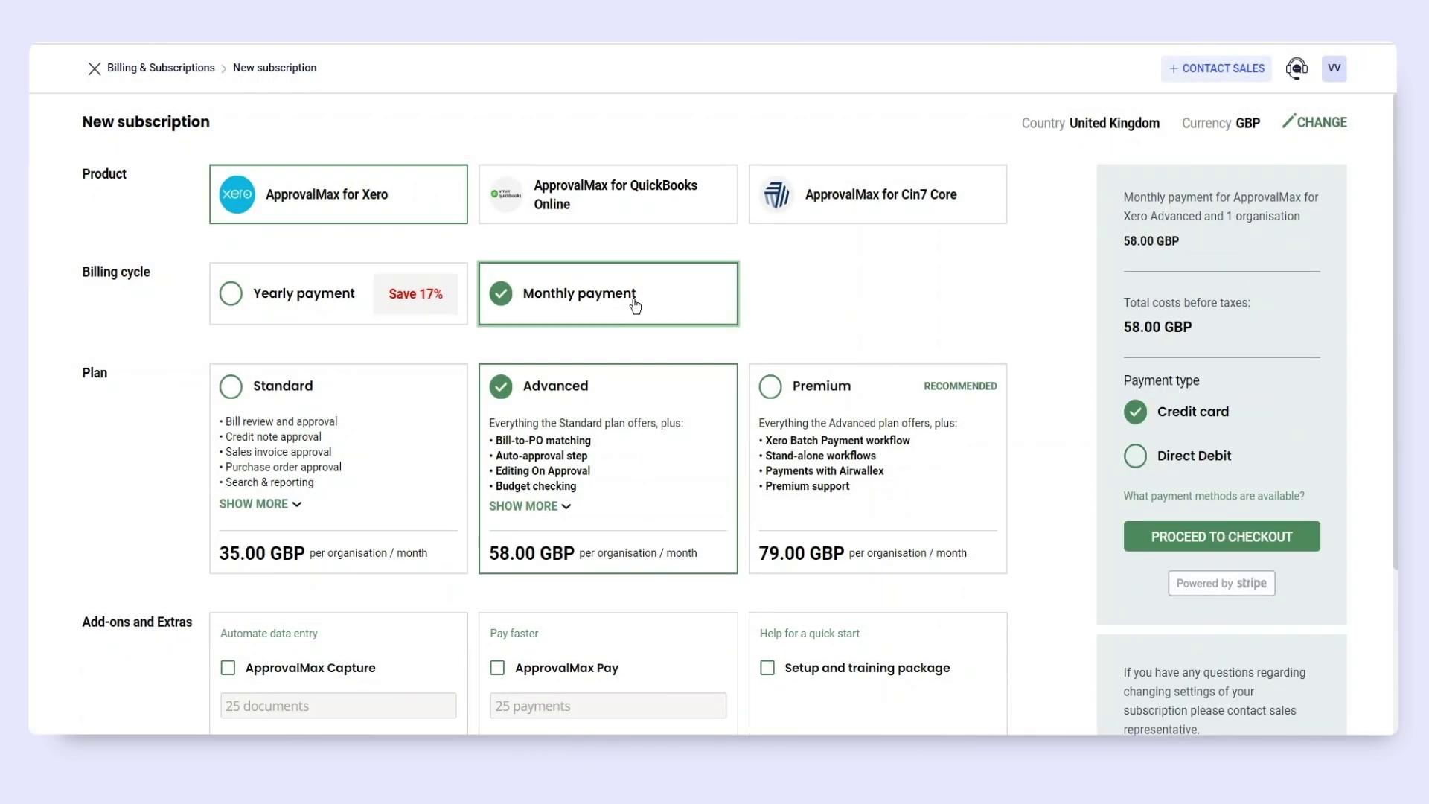
click(309, 399)
click(632, 402)
click(528, 506)
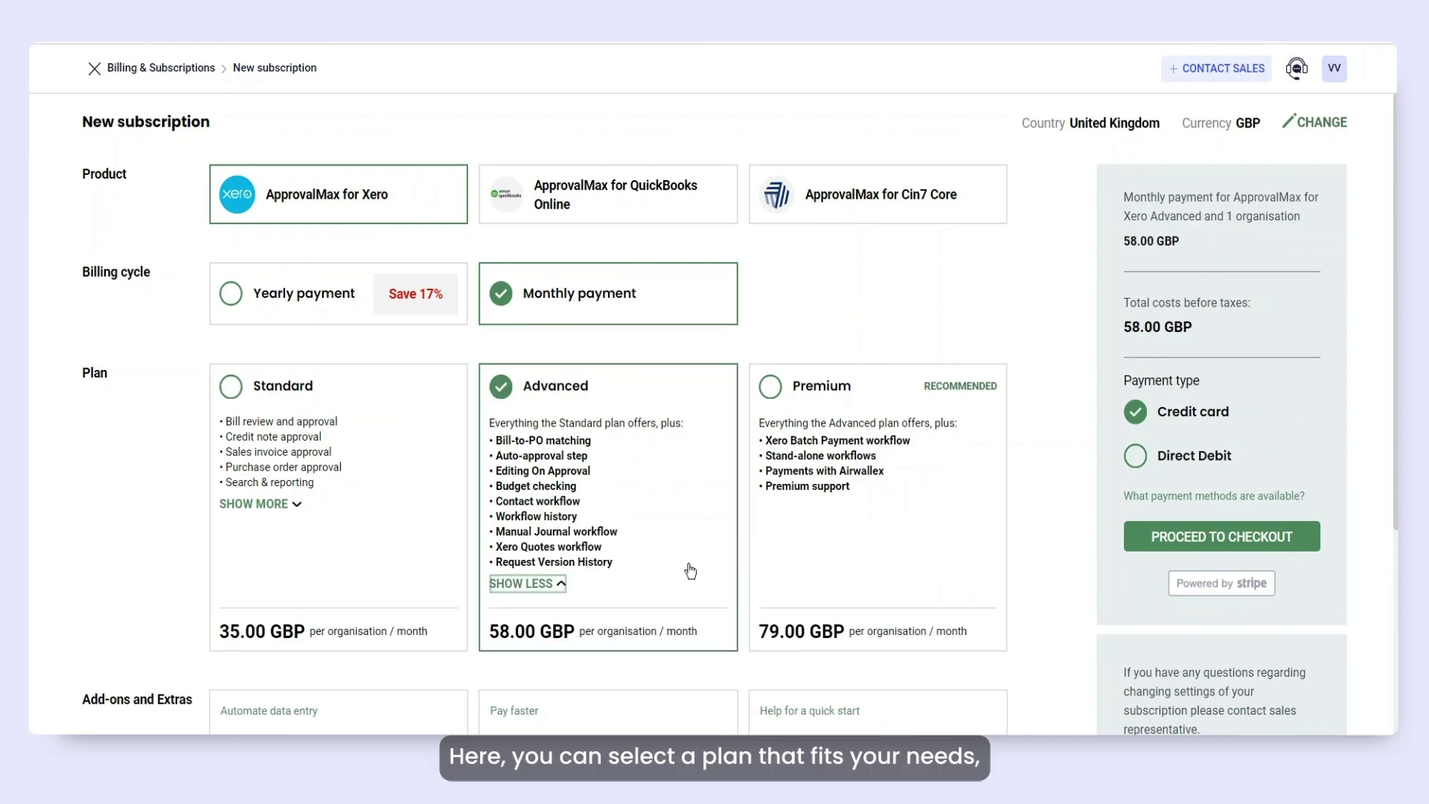
scroll(691, 571, down, 4)
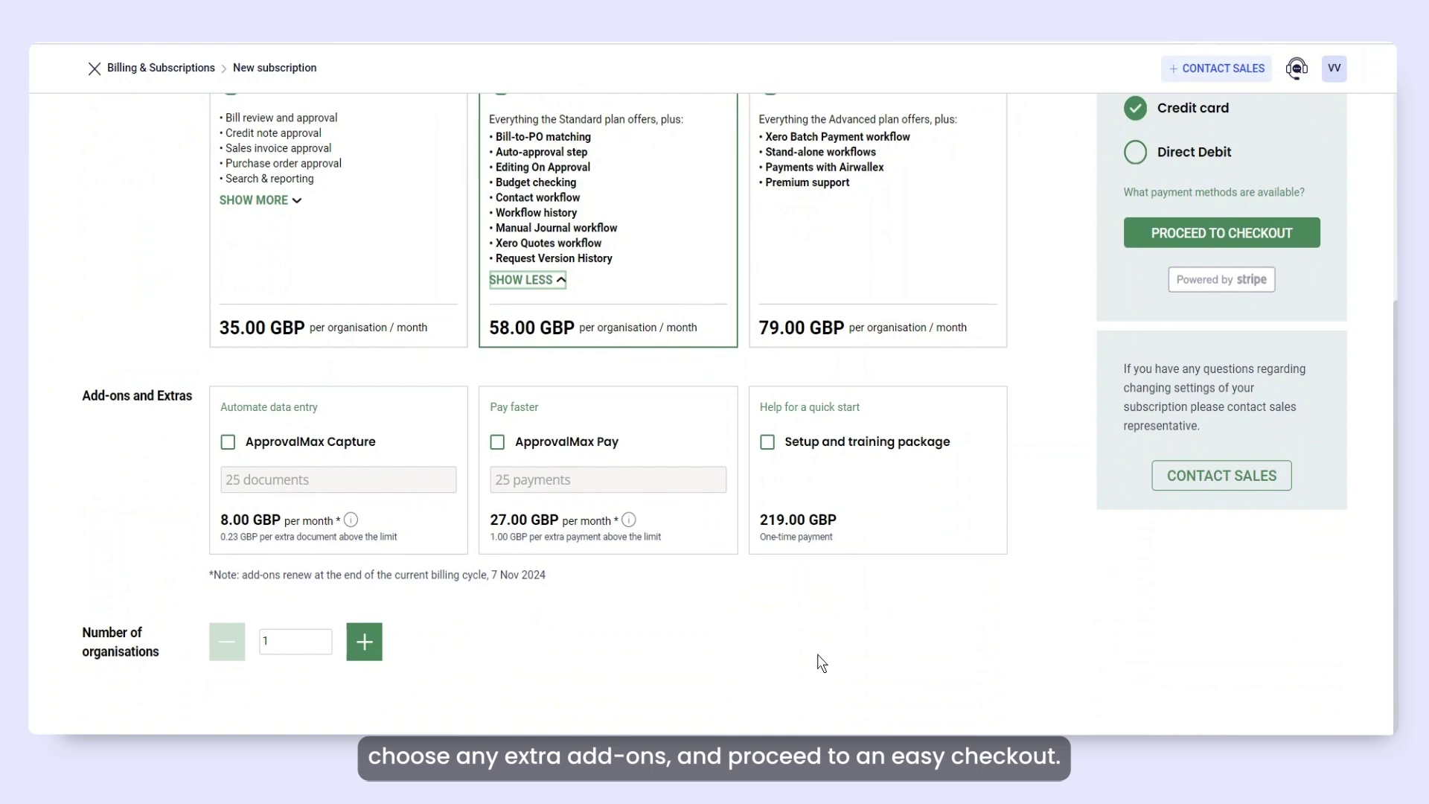
scroll(1015, 552, up, 4)
Check out with the saved card, buying it for 58.00 GBP.
click(1250, 518)
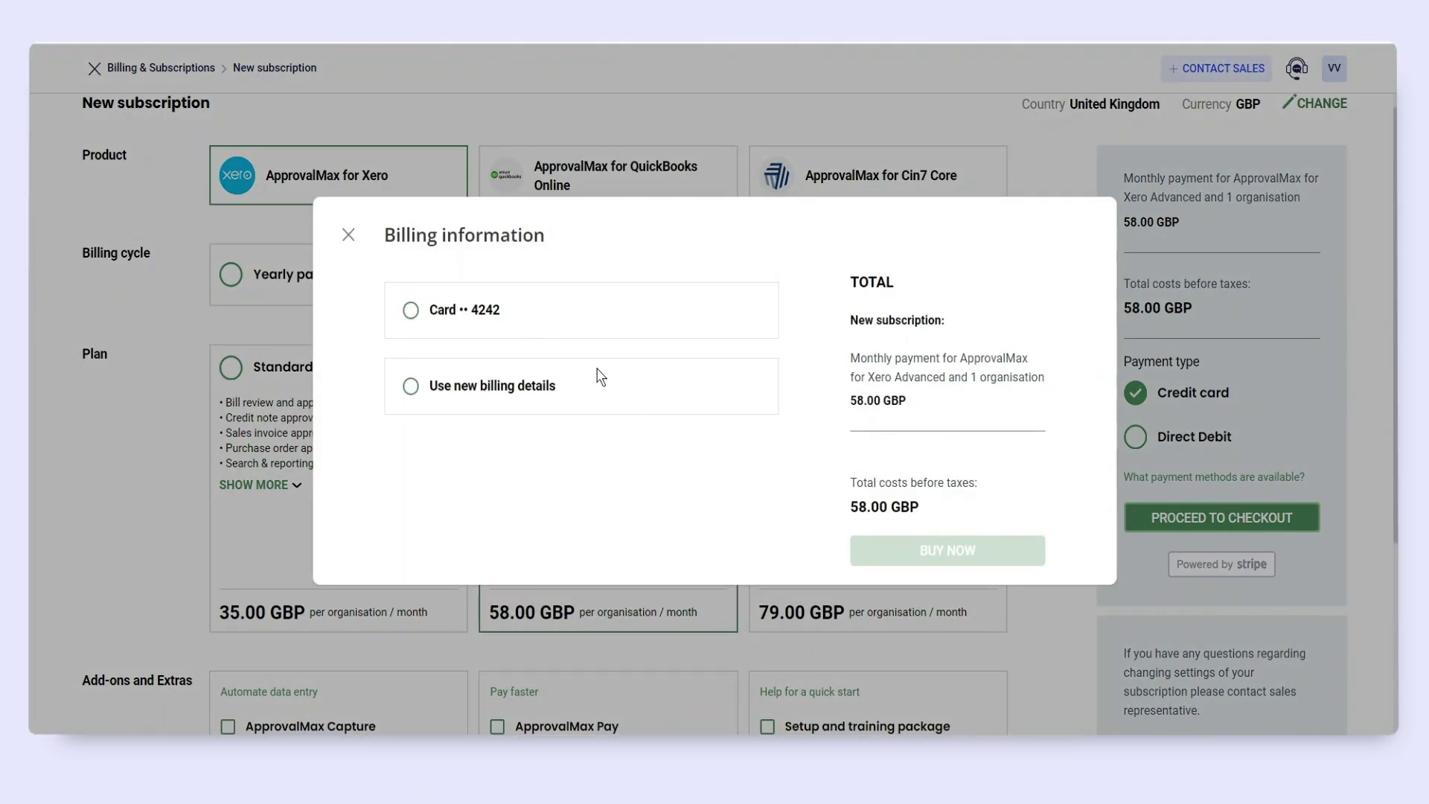
click(537, 311)
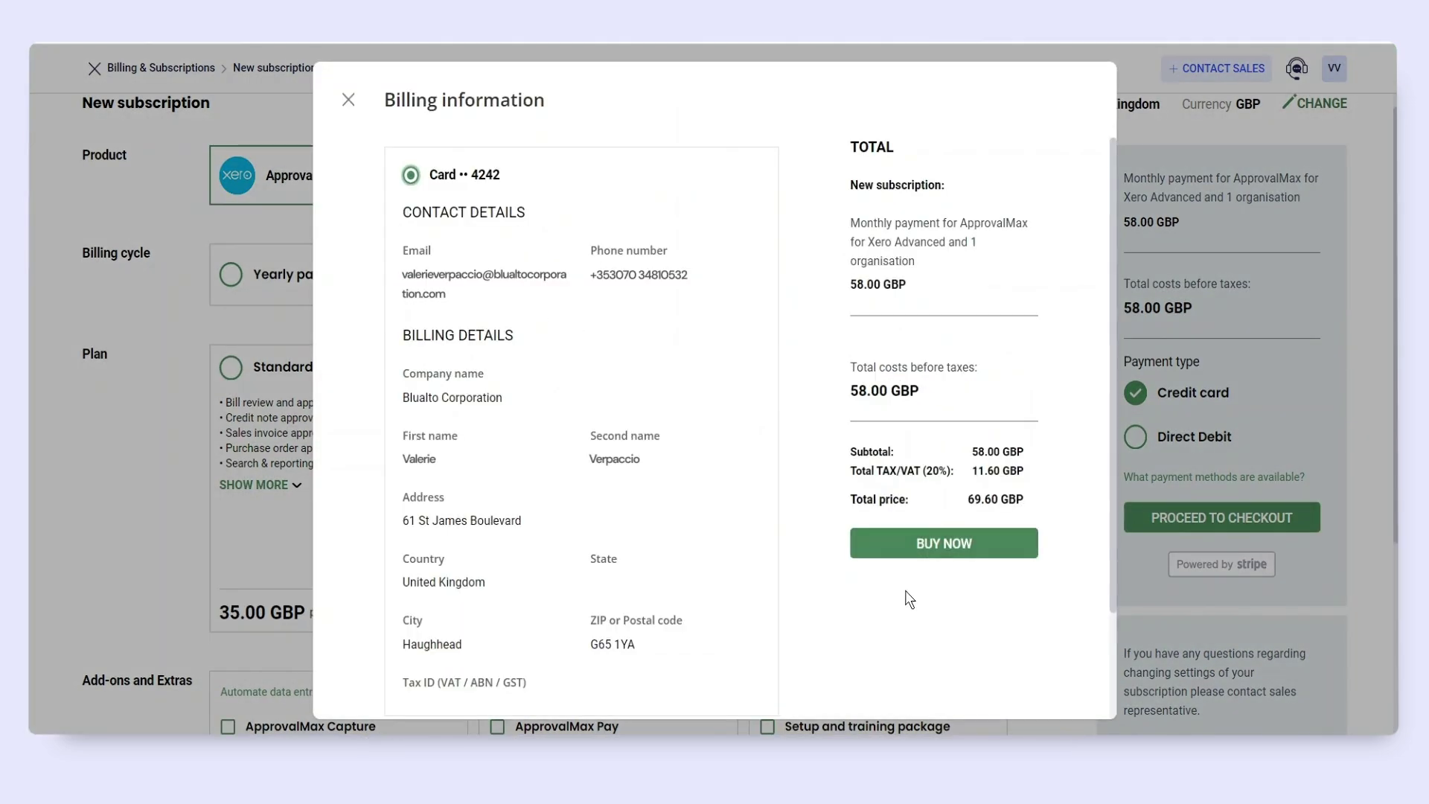
click(955, 555)
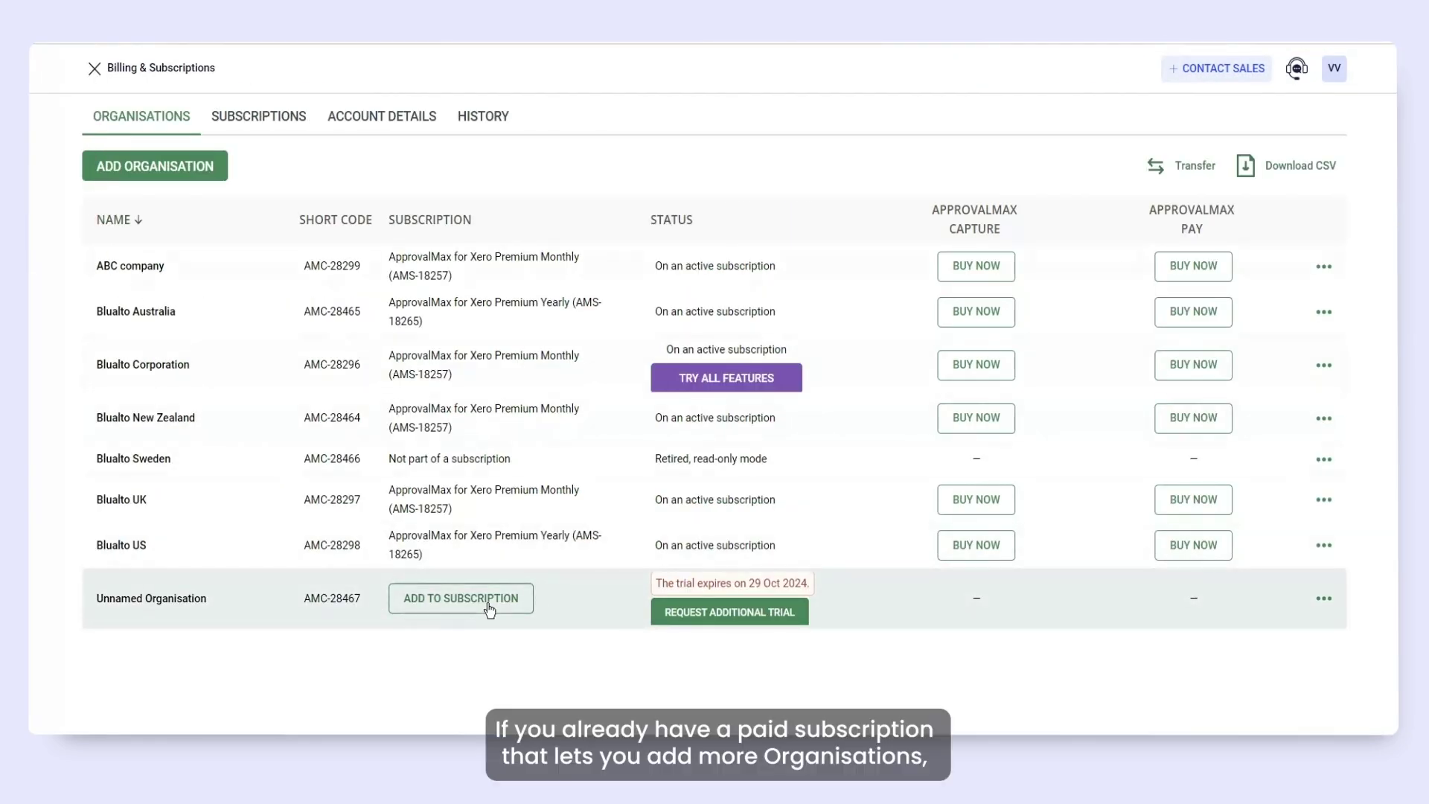
Add Unnamed Organisation to Premium Yearly subscription AMS-18265, then view the subscriptions list.
click(490, 607)
click(532, 440)
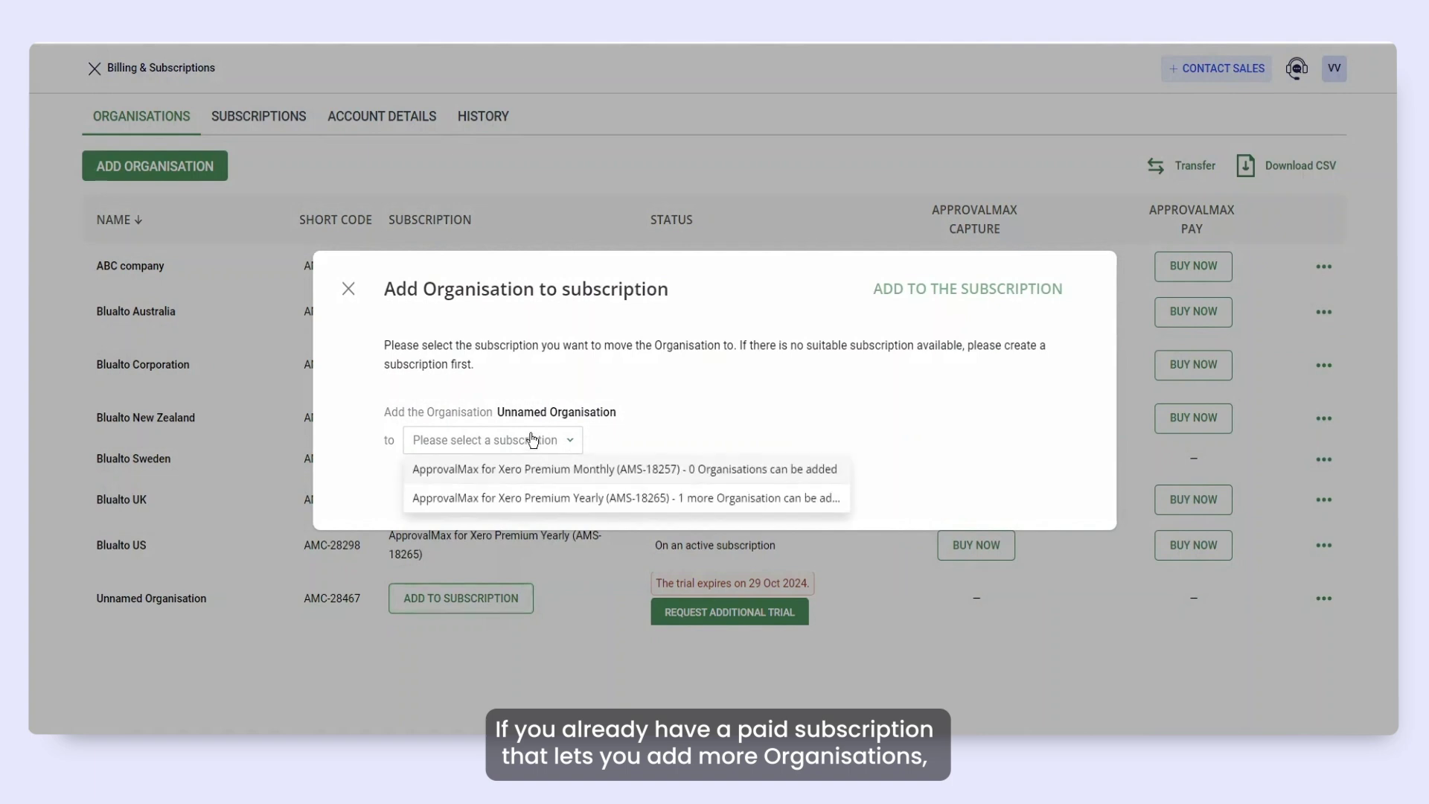
click(592, 498)
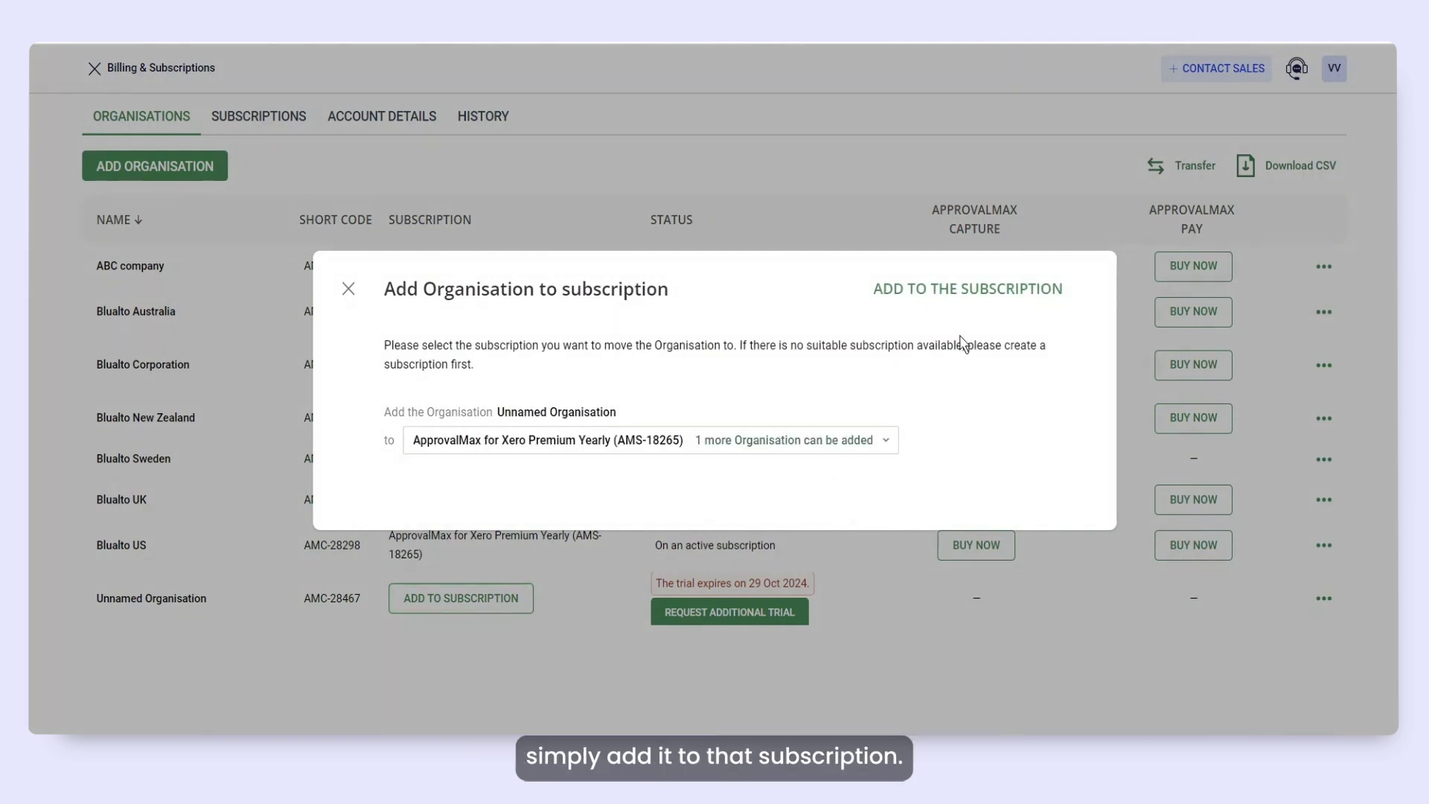
click(993, 298)
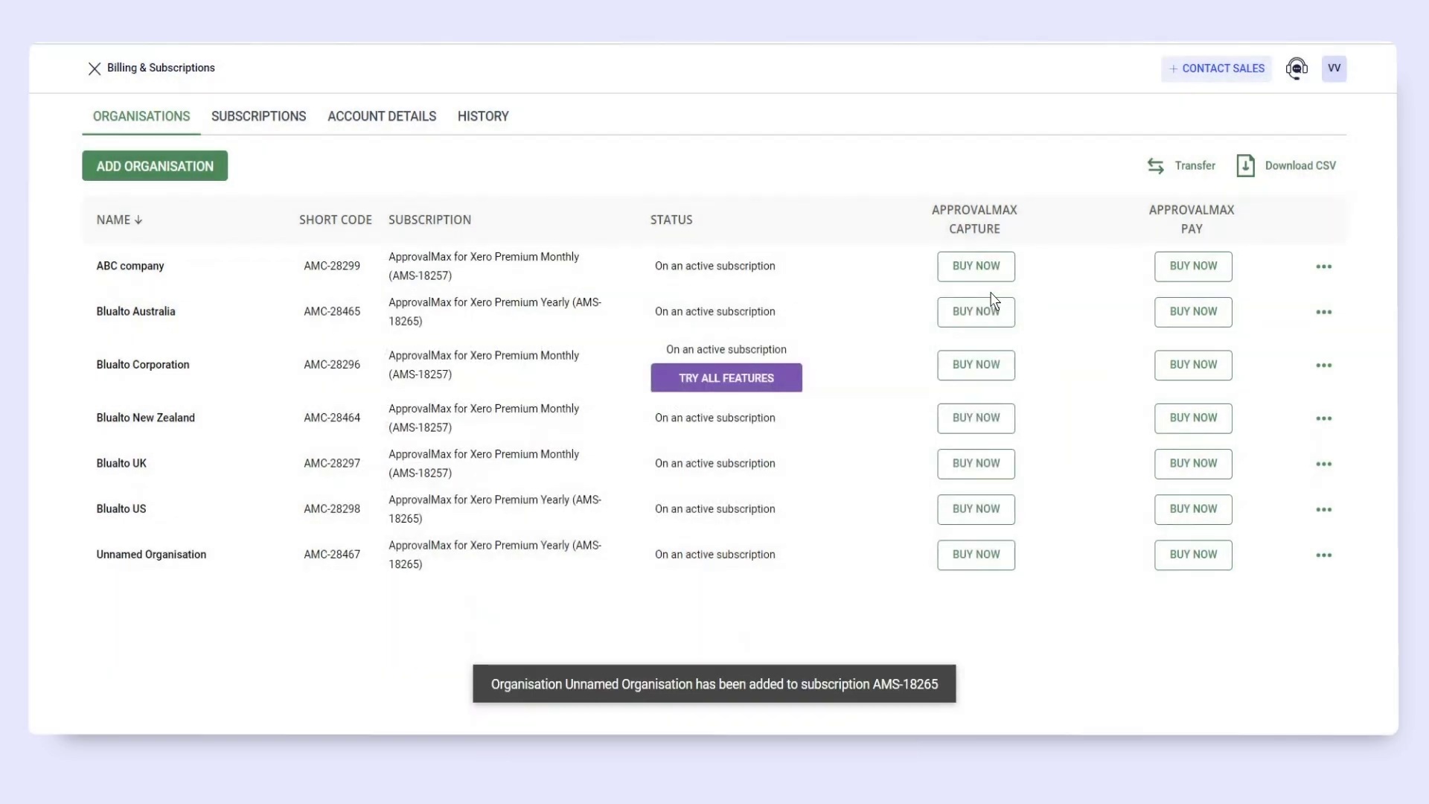
click(294, 119)
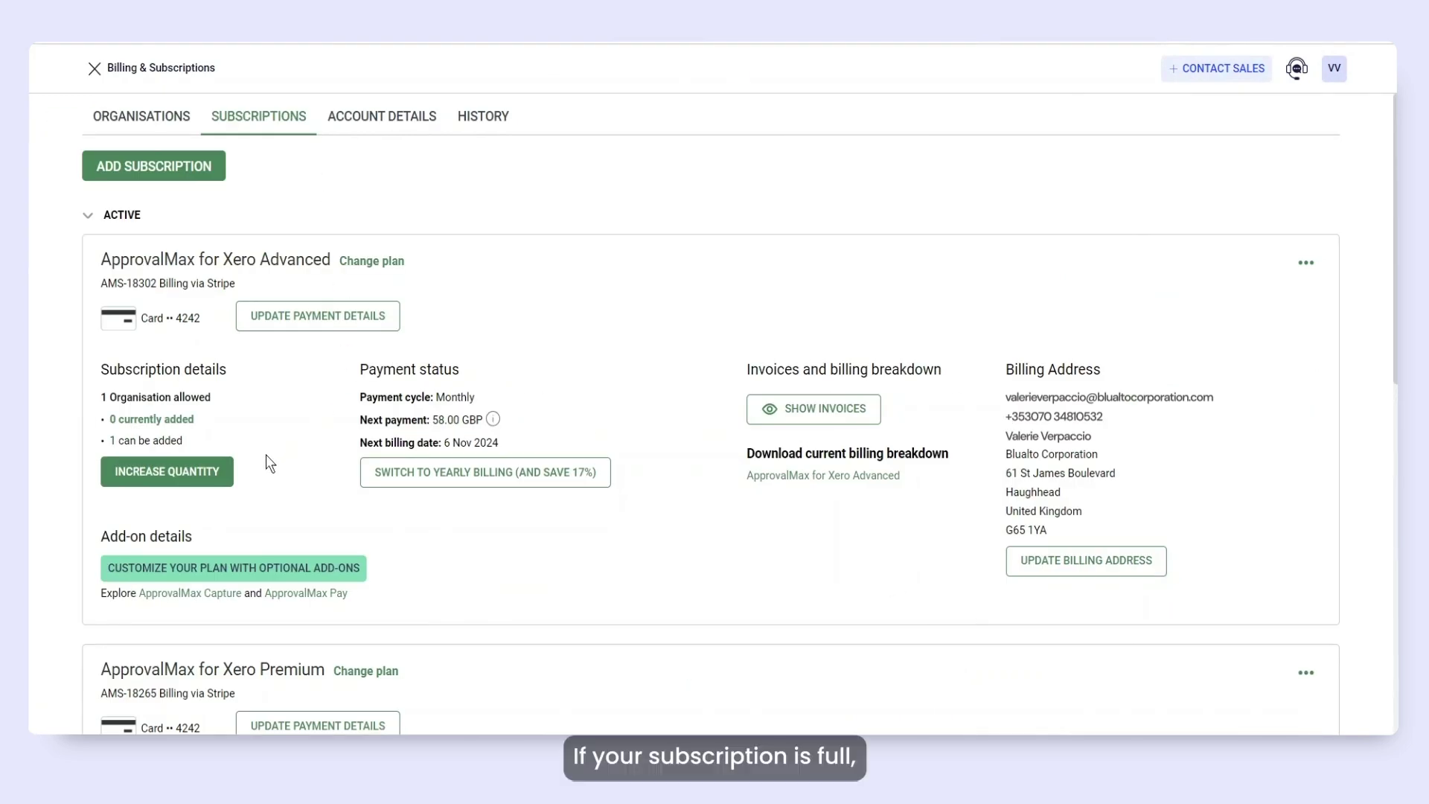
Raise the subscription's number of organisations from 4 to 5.
click(206, 483)
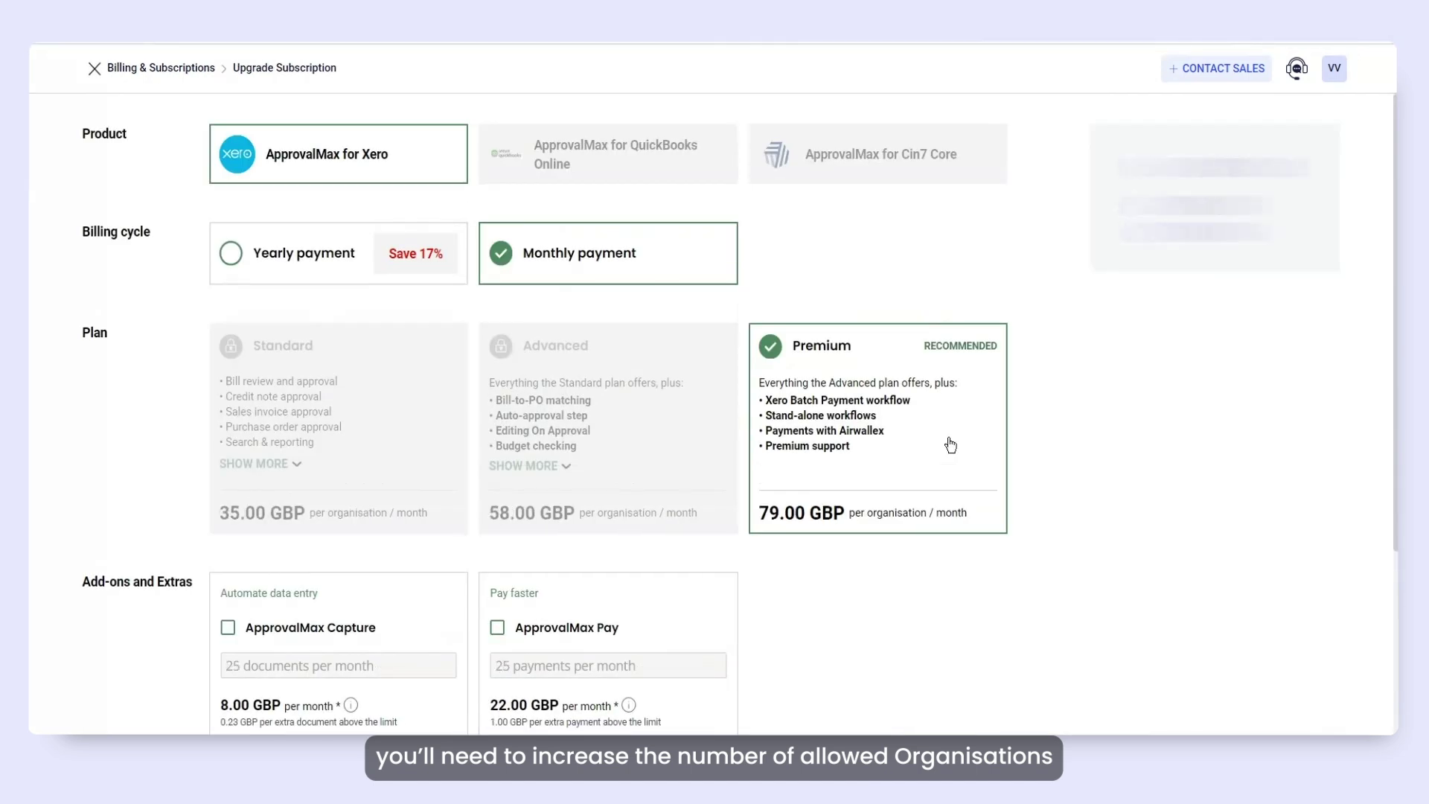
scroll(1037, 469, down, 2)
scroll(1037, 469, down, 2)
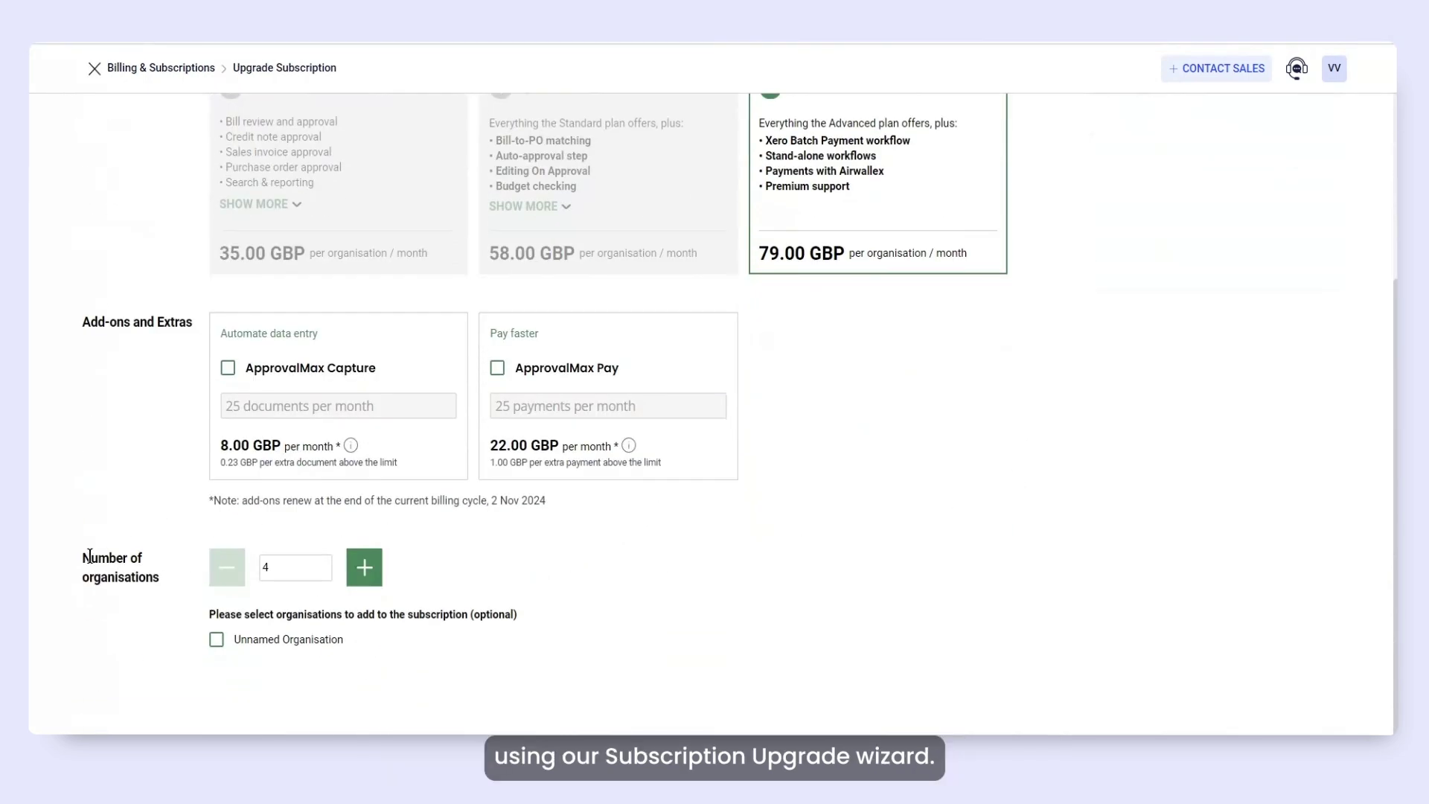
click(364, 570)
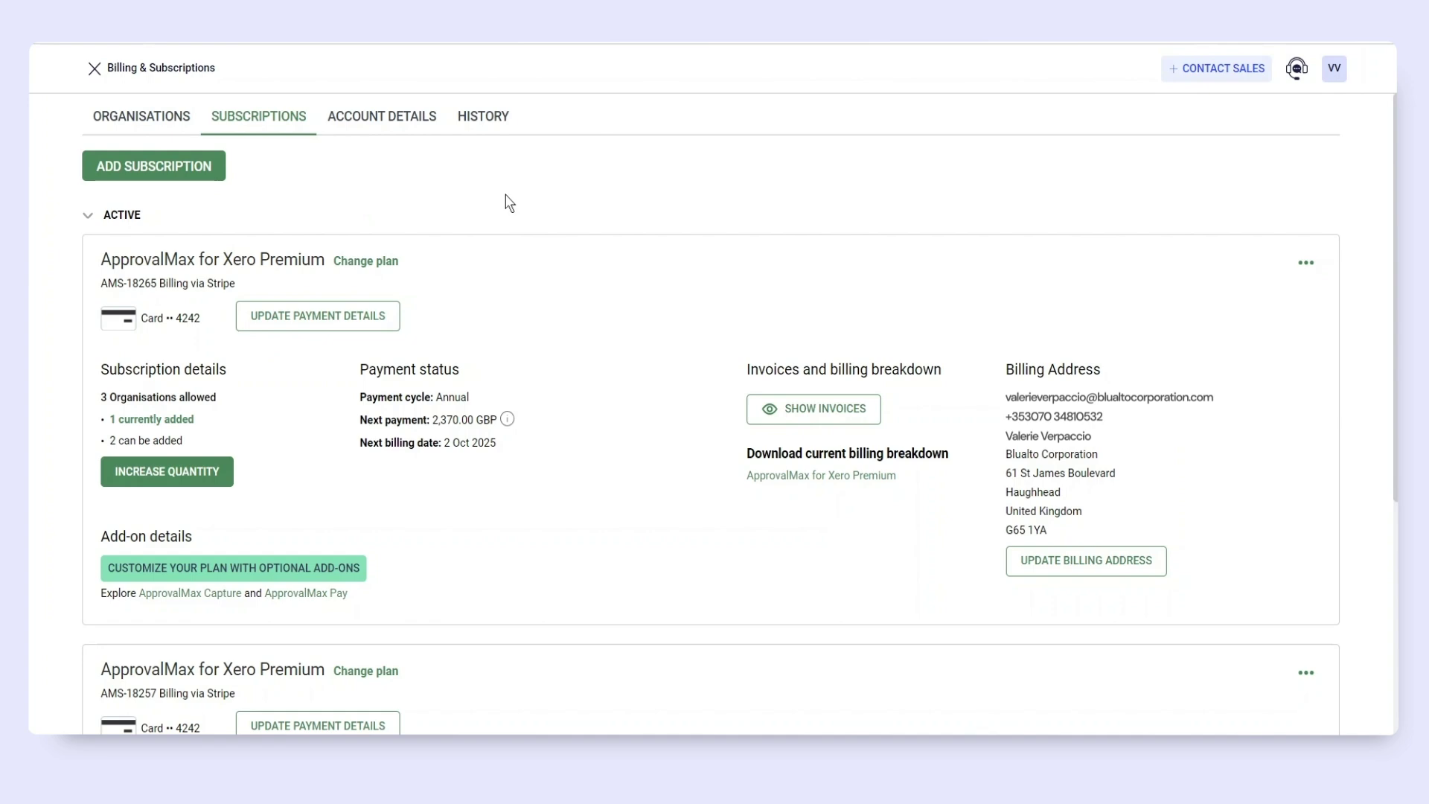
Start a downgrade of Premium AMS-18265 that reduces the number of organisations.
click(1307, 262)
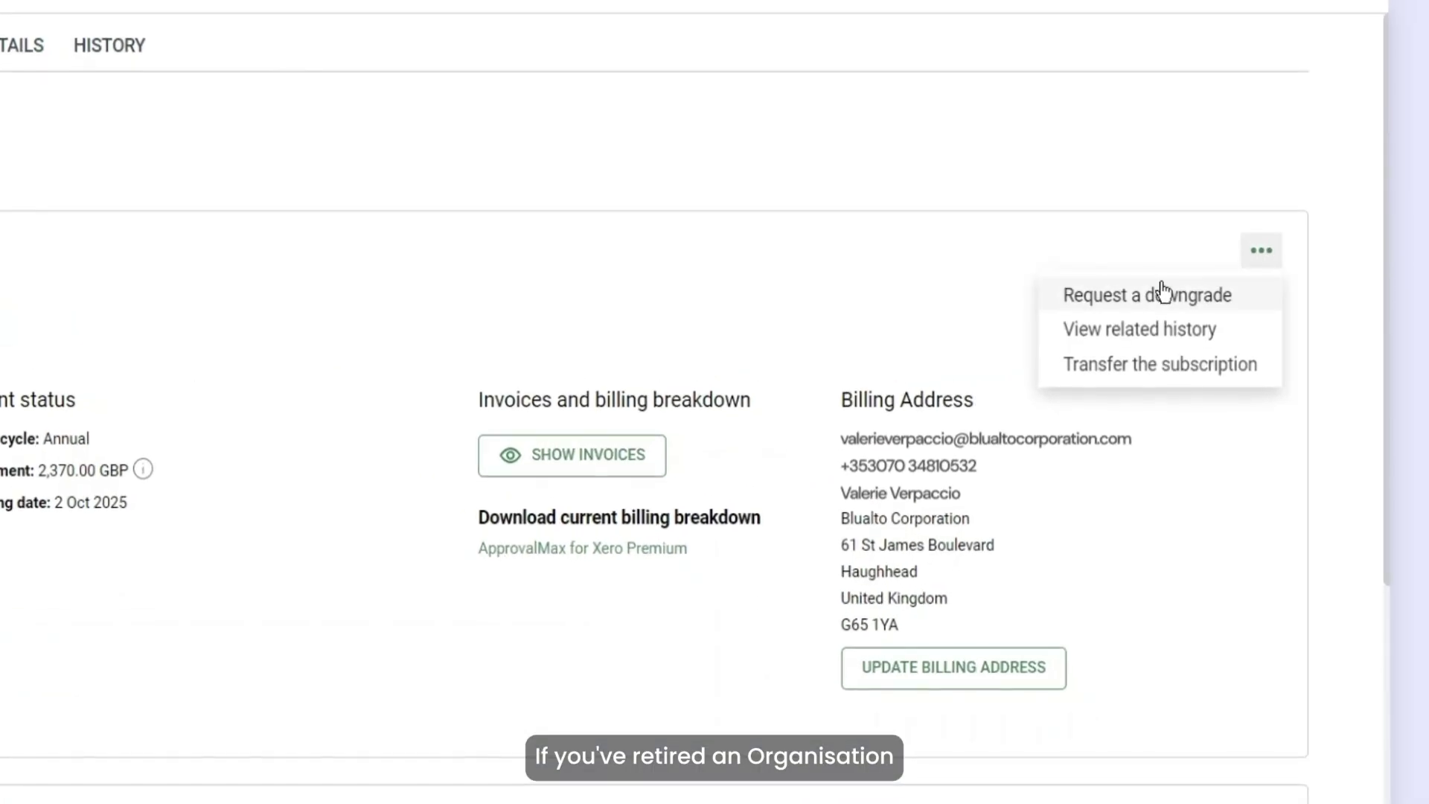
click(1163, 294)
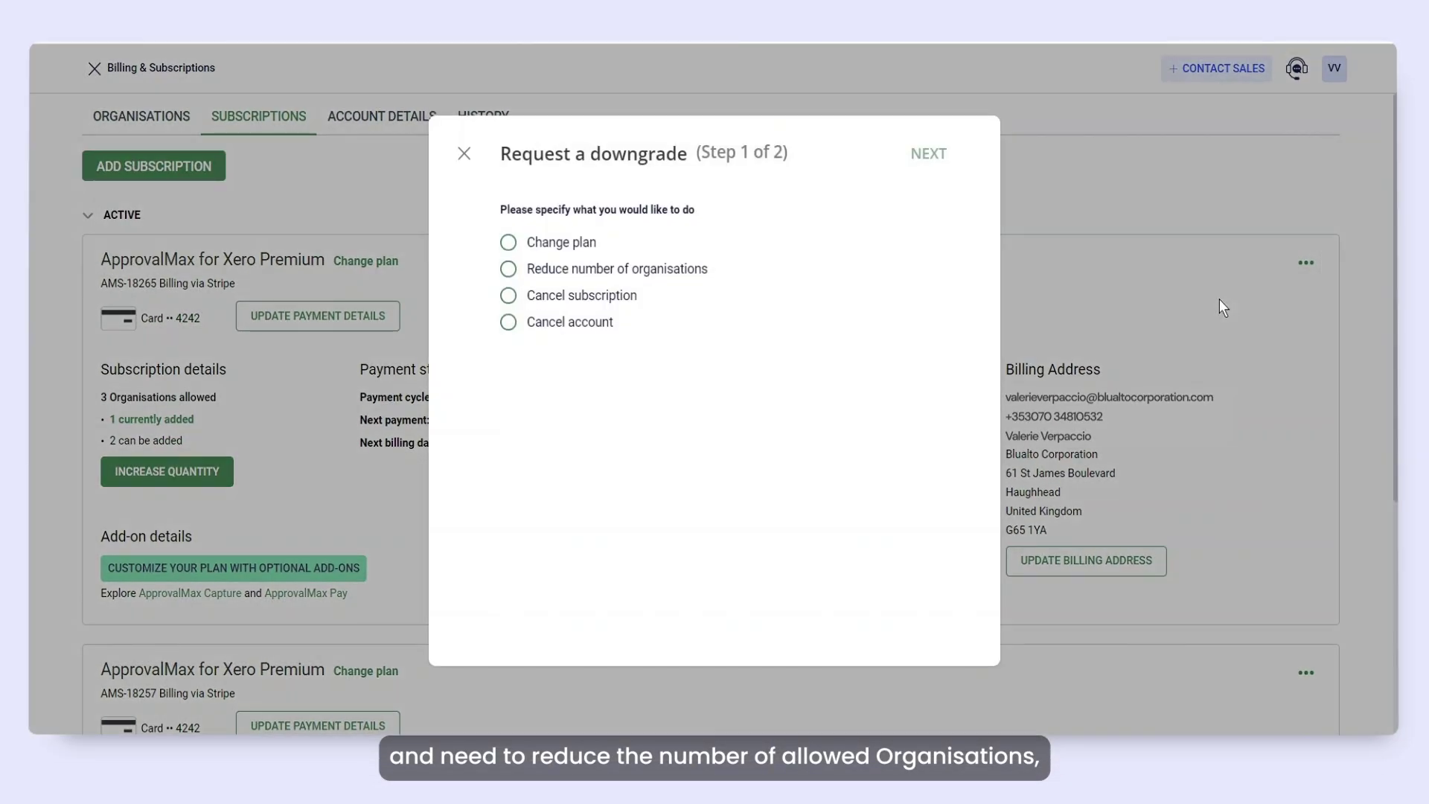
click(650, 278)
click(929, 154)
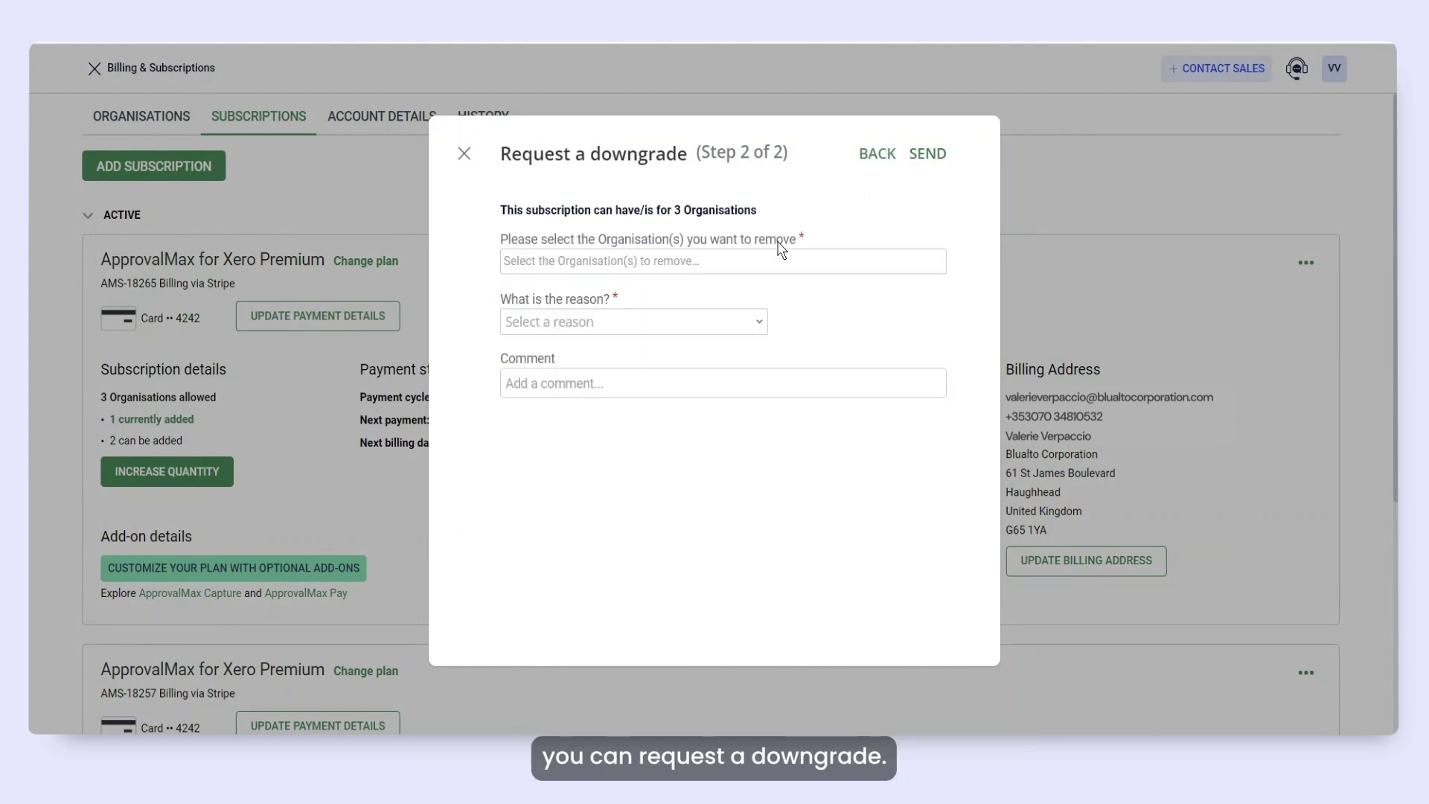
Remove both Unused Organisations, citing cost optimisation due to dropped revenue/profit, and send.
click(765, 267)
click(581, 319)
click(610, 319)
click(633, 322)
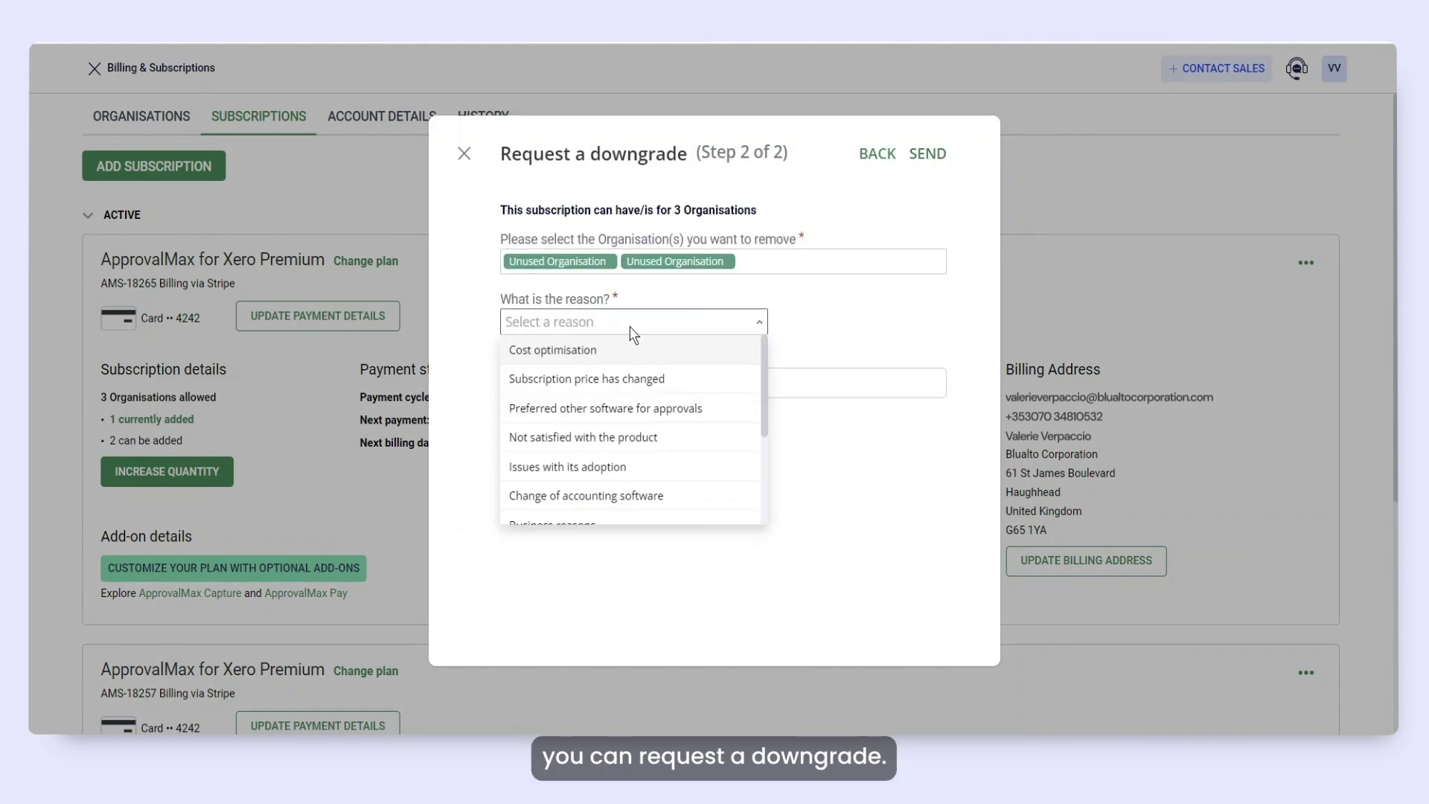
click(609, 351)
click(605, 364)
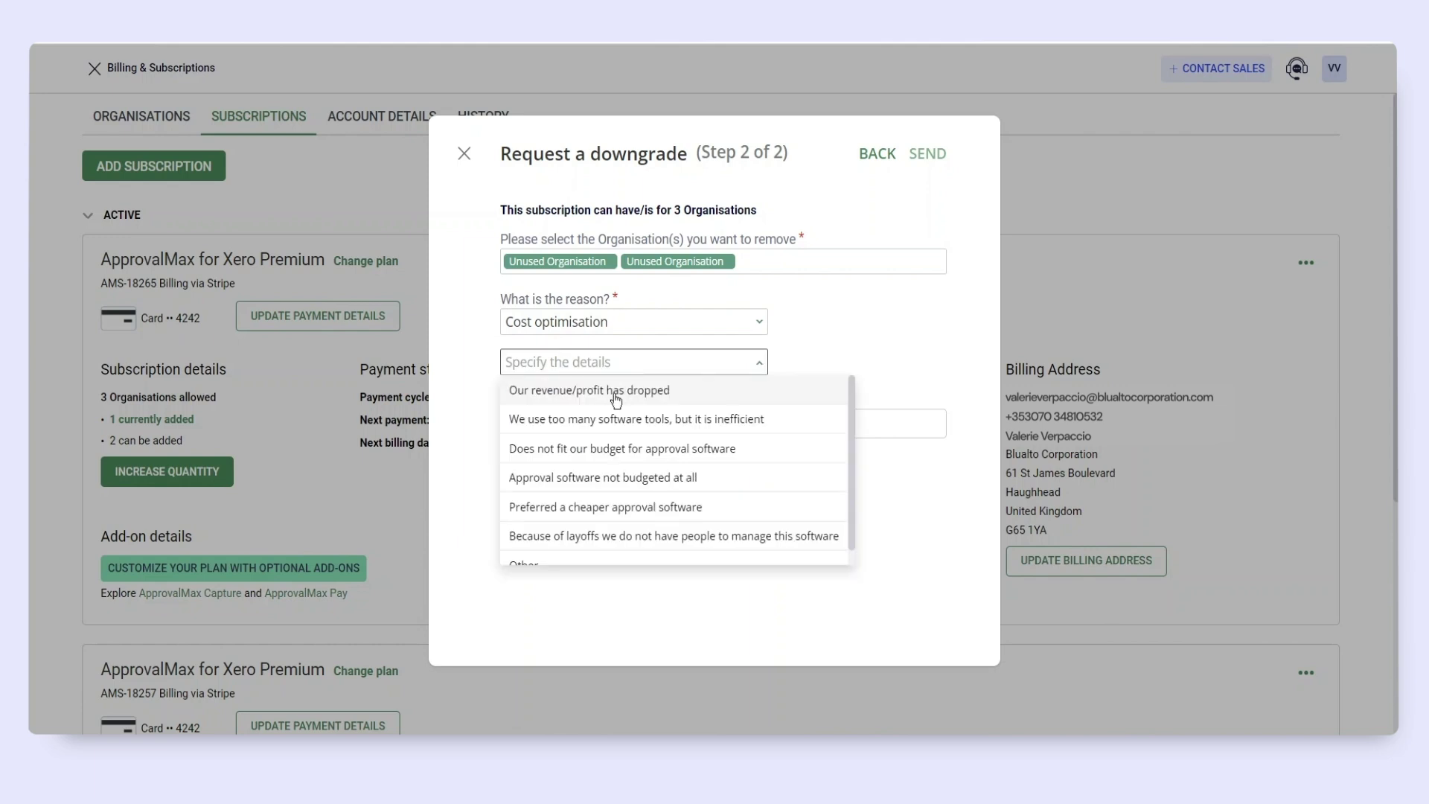
click(612, 389)
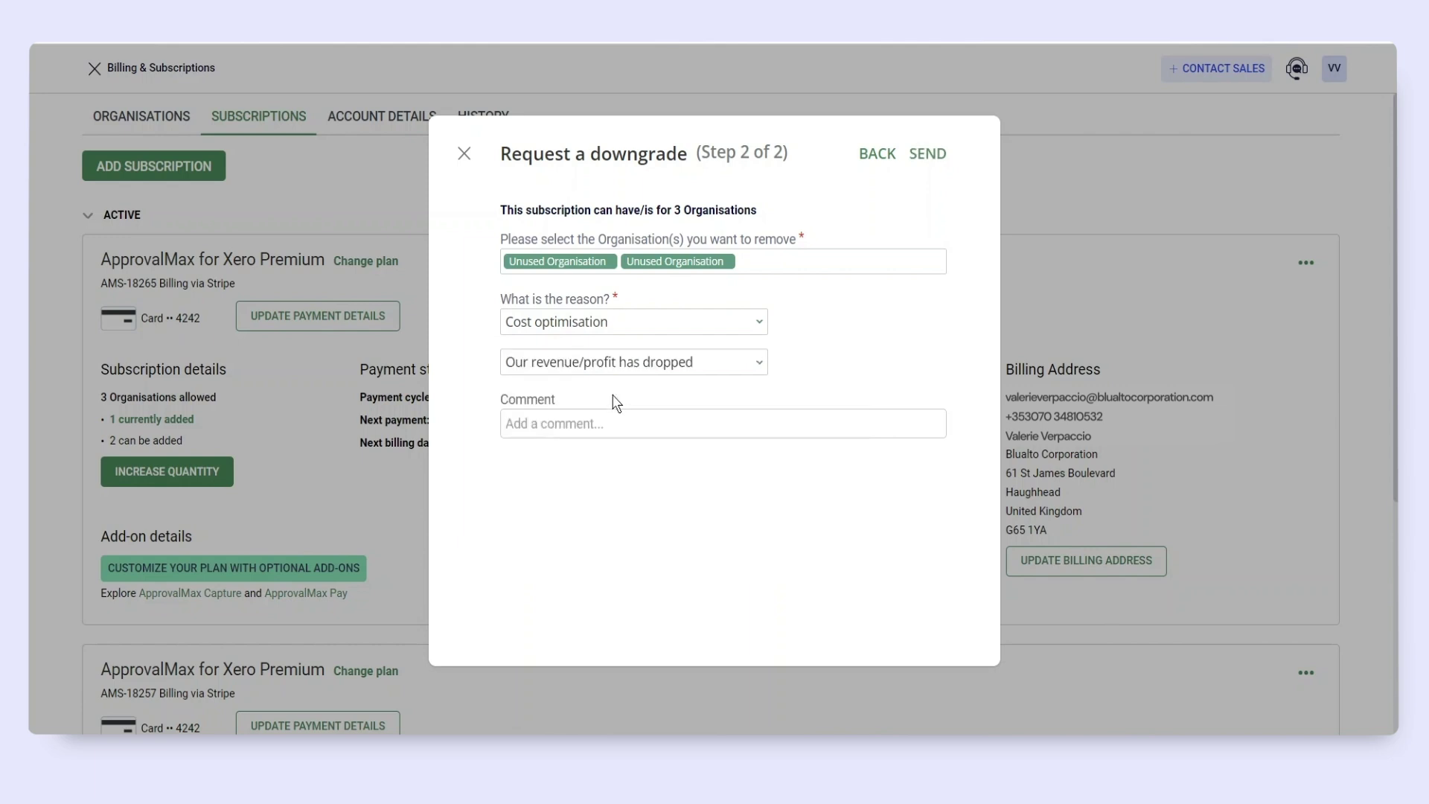
click(928, 155)
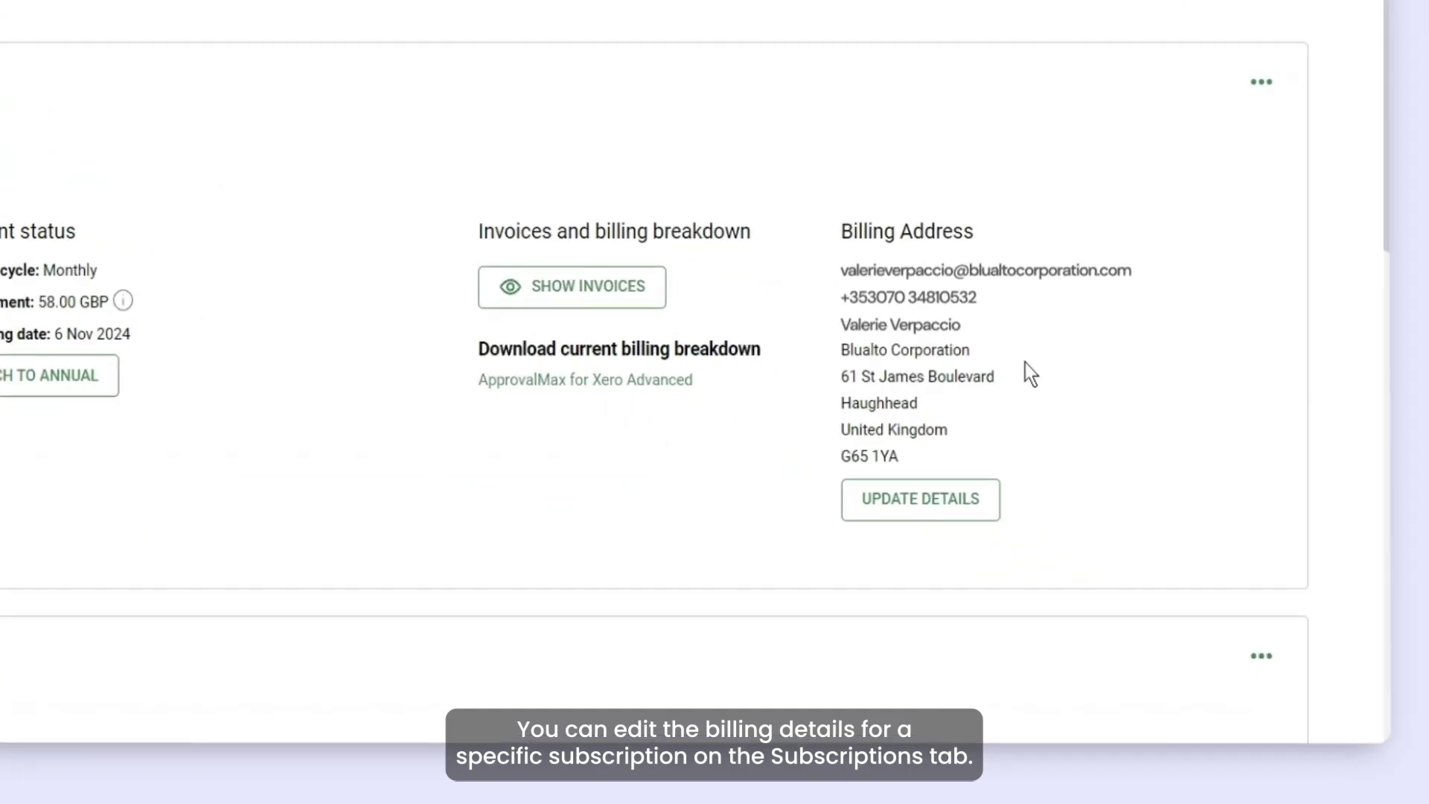
Replace the billing contact's first name, last name and e-mail, set organisation Quantum Solutions, save.
click(987, 512)
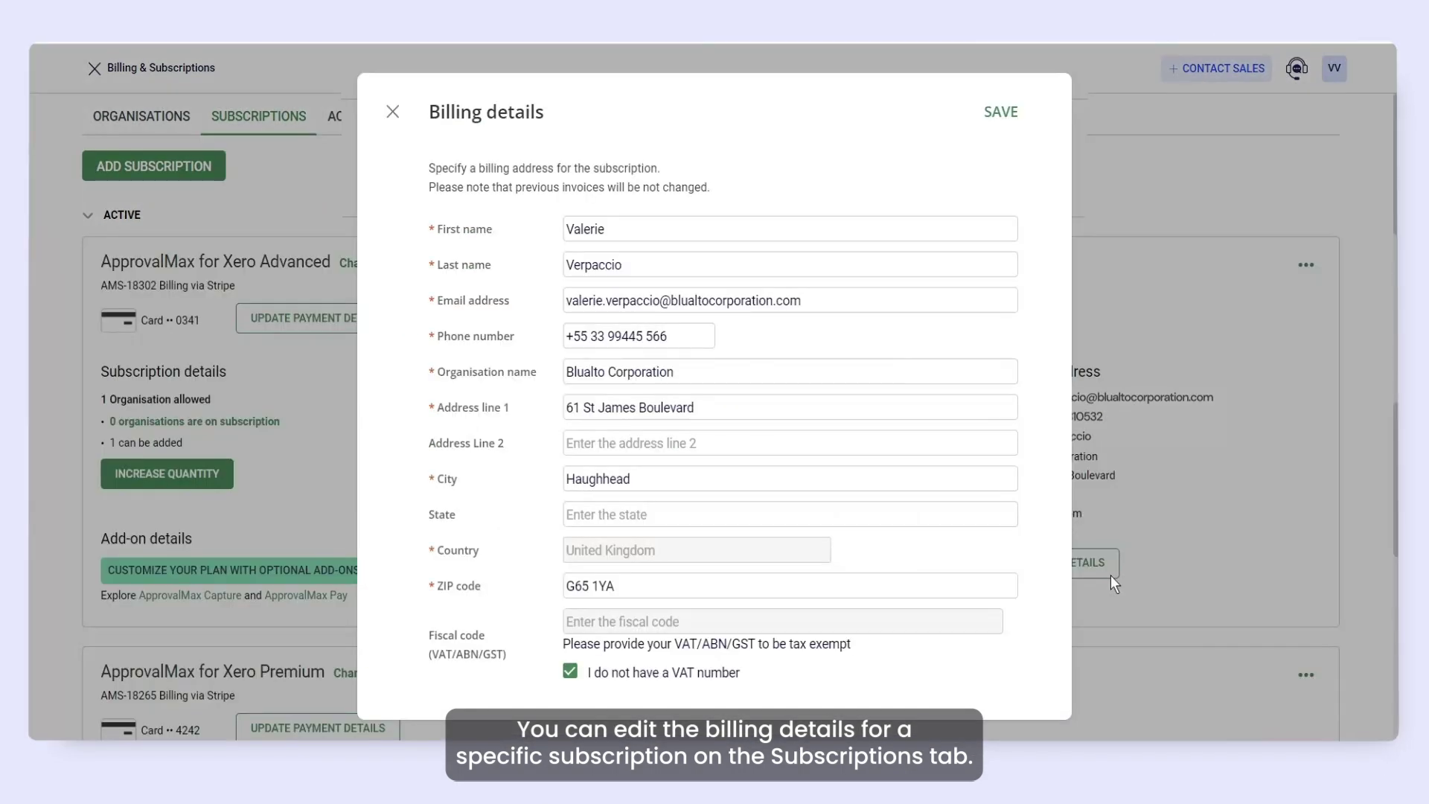
click(657, 228)
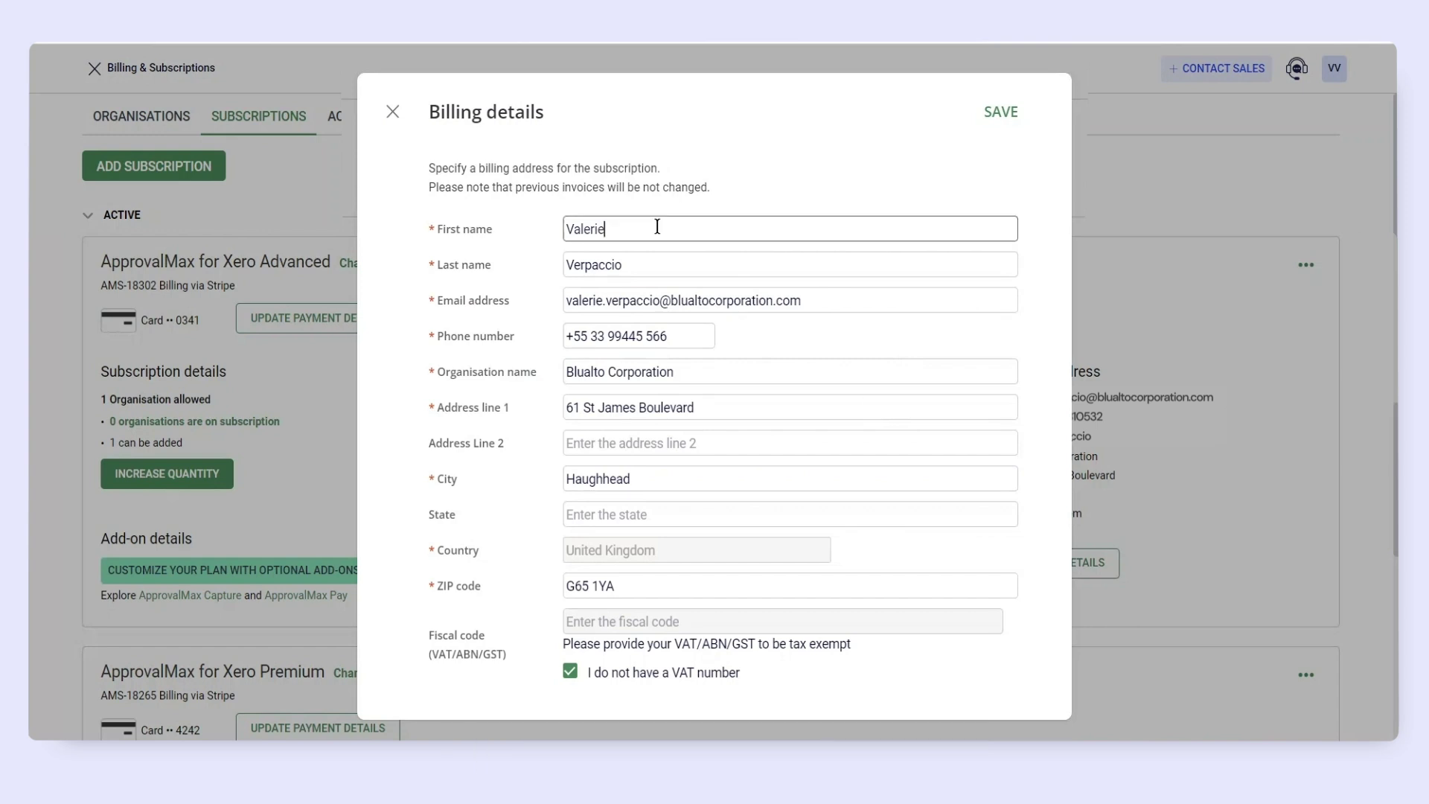
key(BackSpace)
key(BackSpace)
key(BackSpace)
key(BackSpace)
key(BackSpace)
key(BackSpace)
double_click(668, 262)
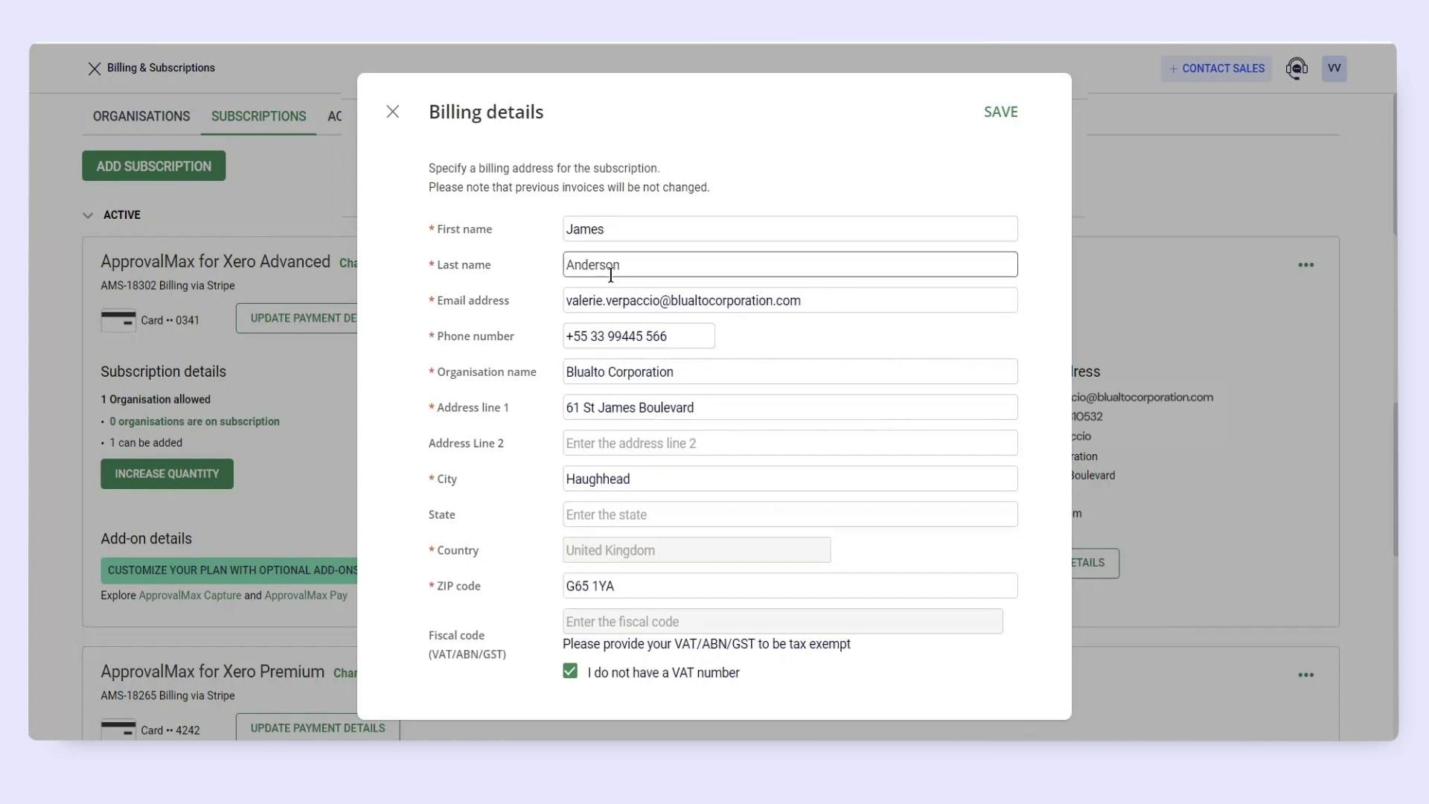
drag(812, 302, 551, 304)
key(BackSpace)
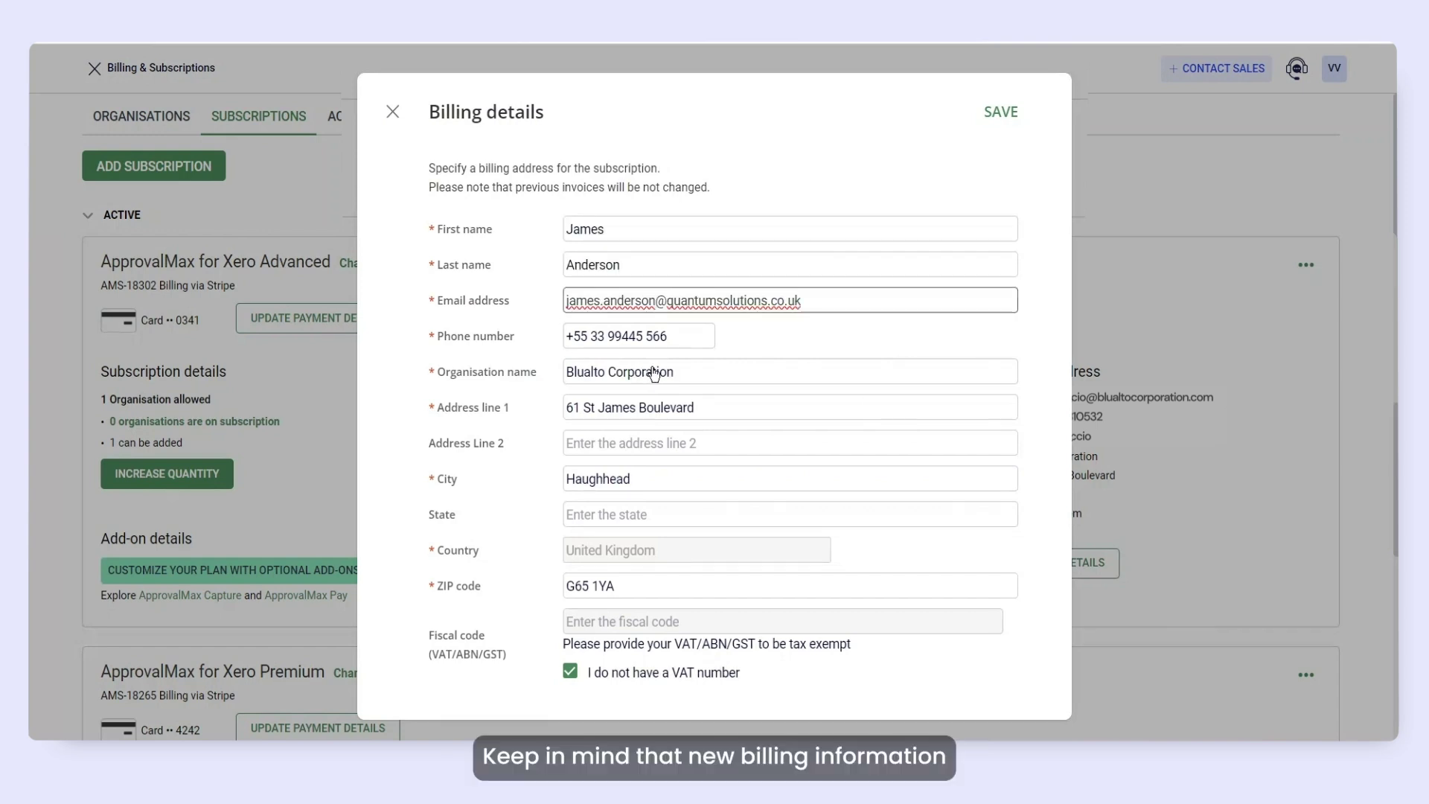
drag(676, 372, 551, 373)
text(Quantum Solutions)
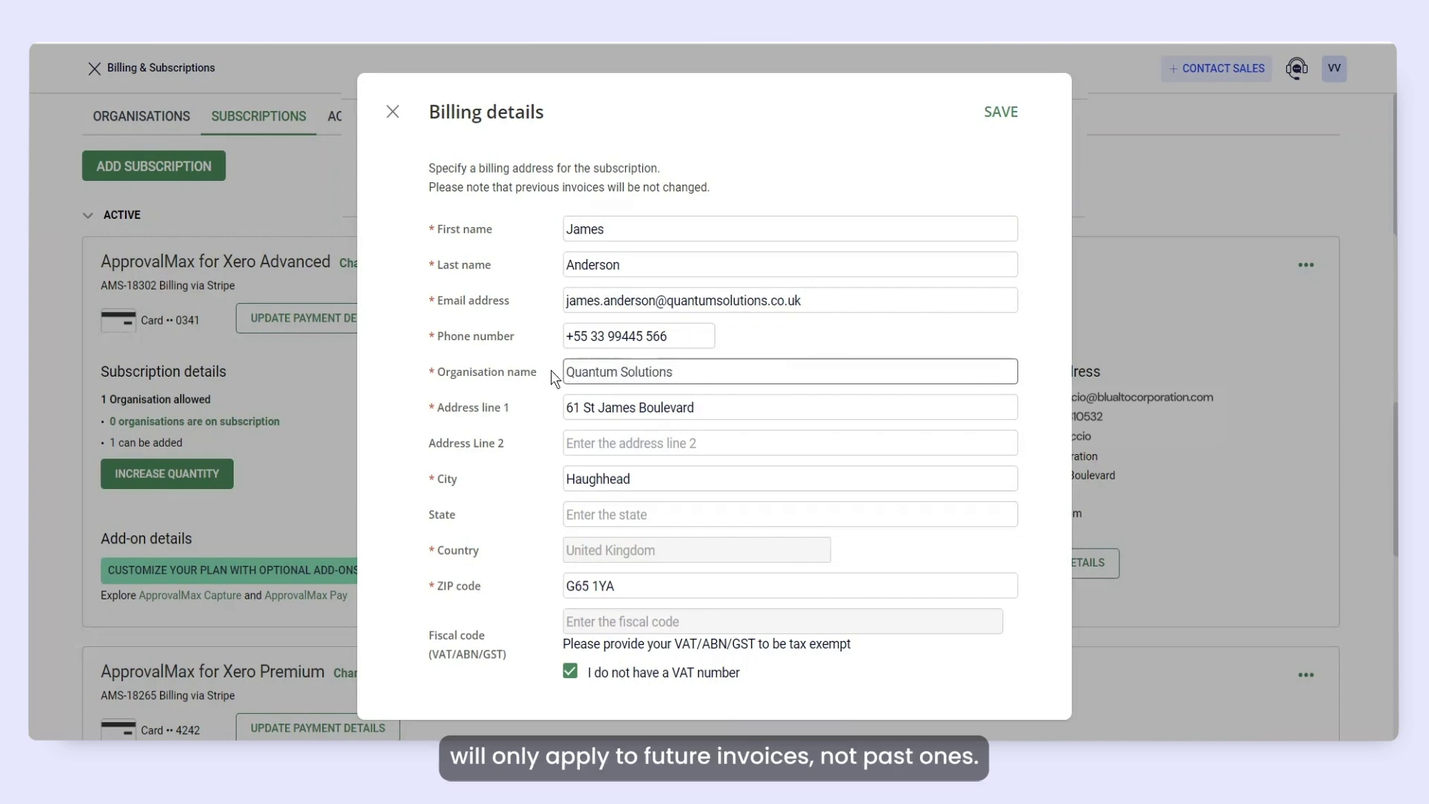
click(1002, 123)
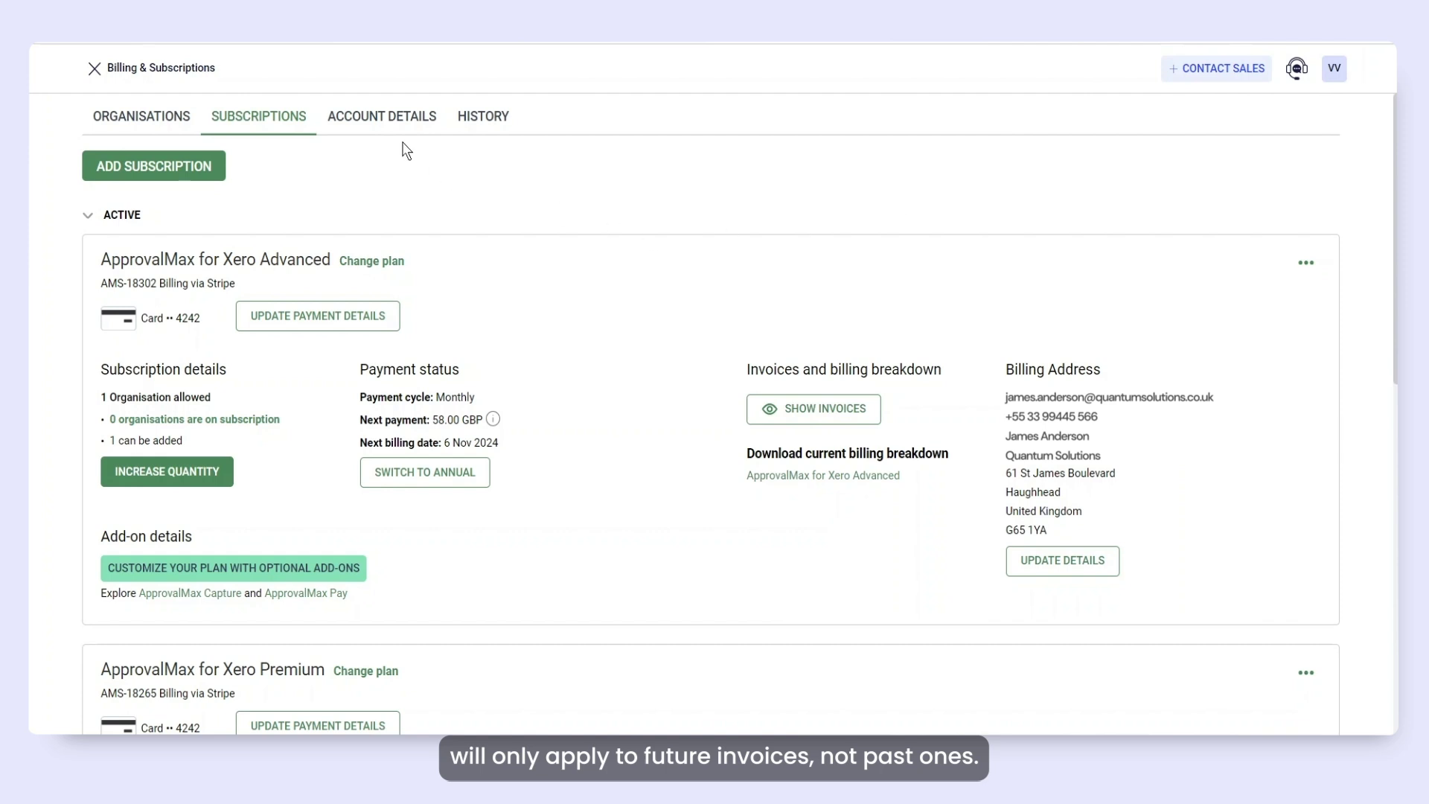
Enter Blualto Corporation as the account contact details' organisation name and save.
click(380, 119)
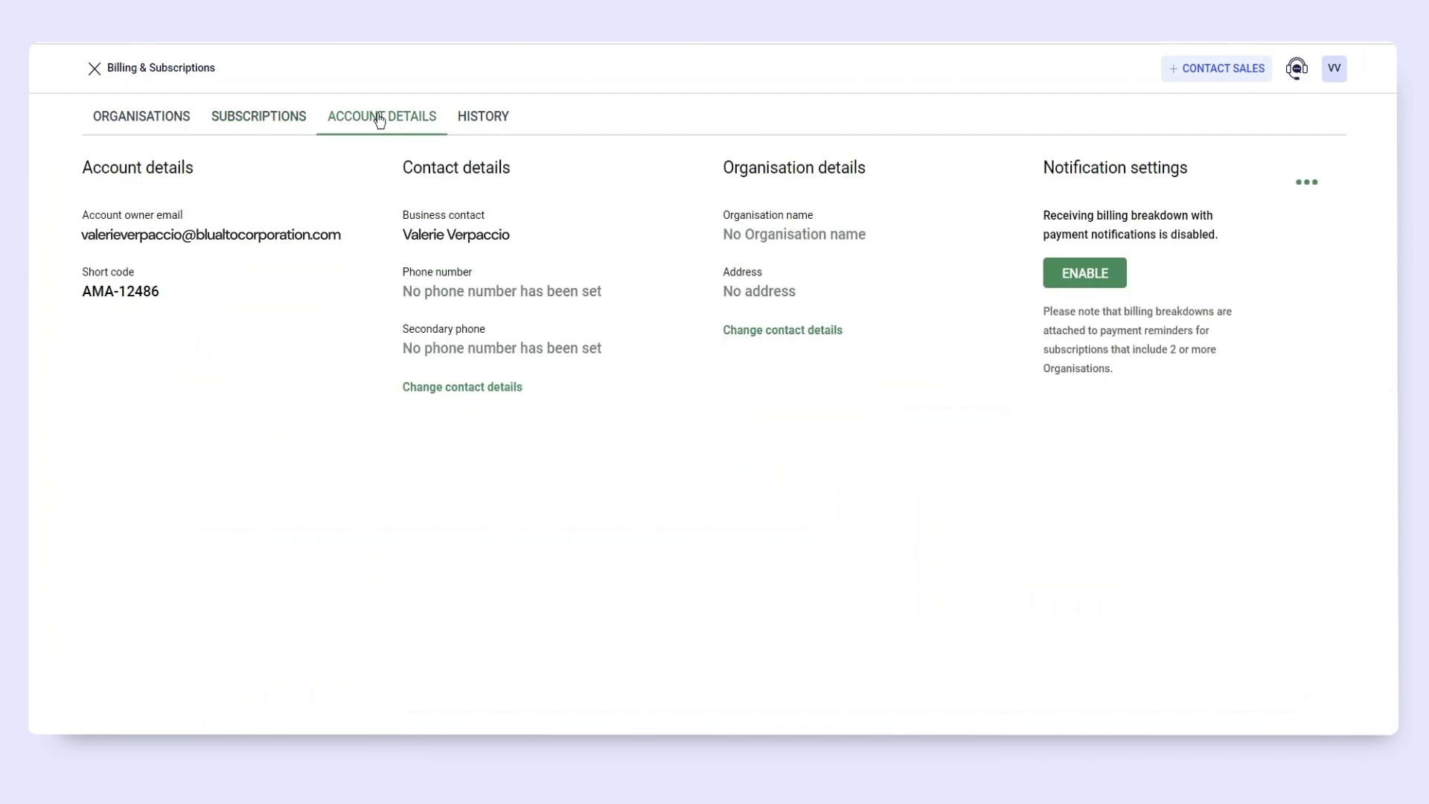
click(510, 389)
click(566, 425)
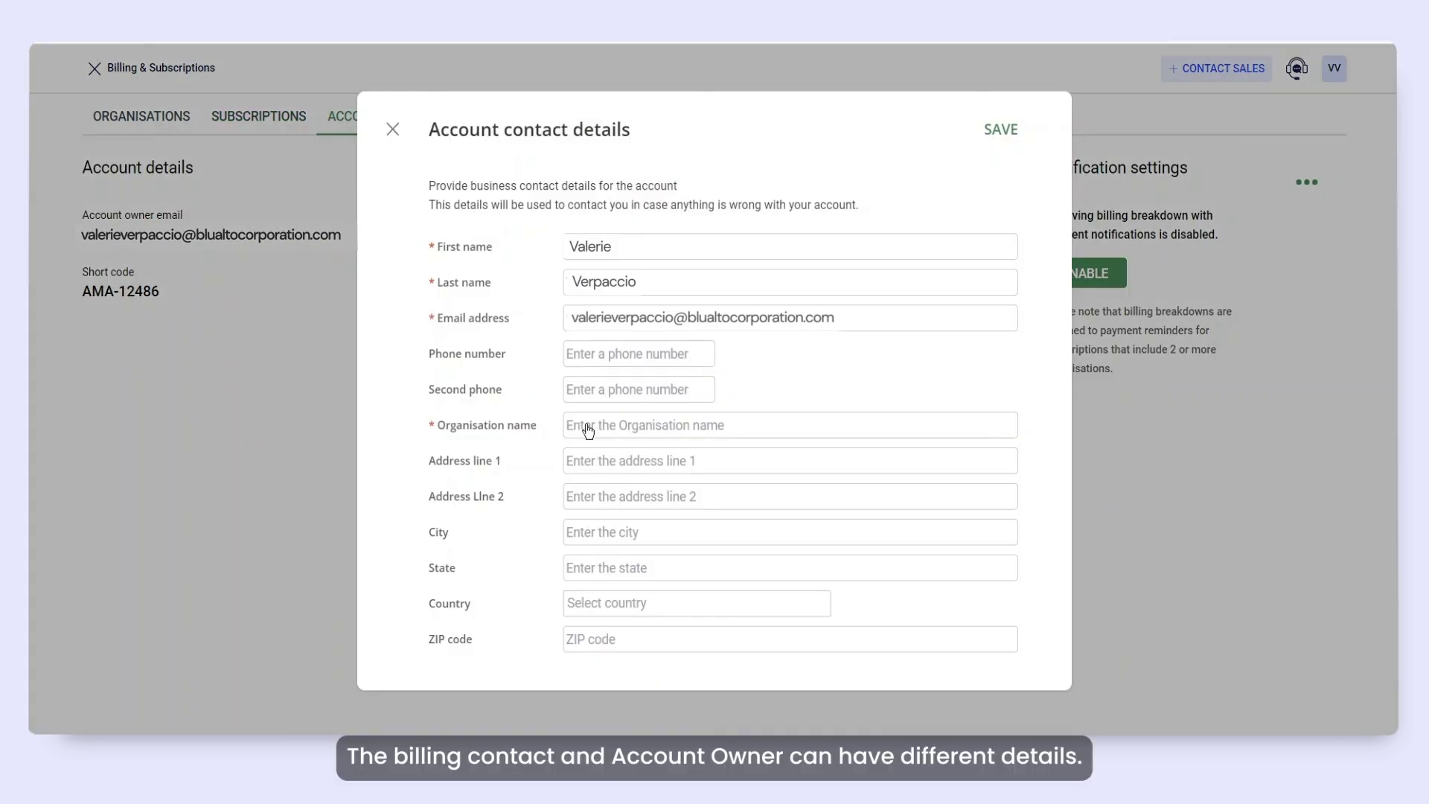
text(Blualto Corporation)
click(1006, 133)
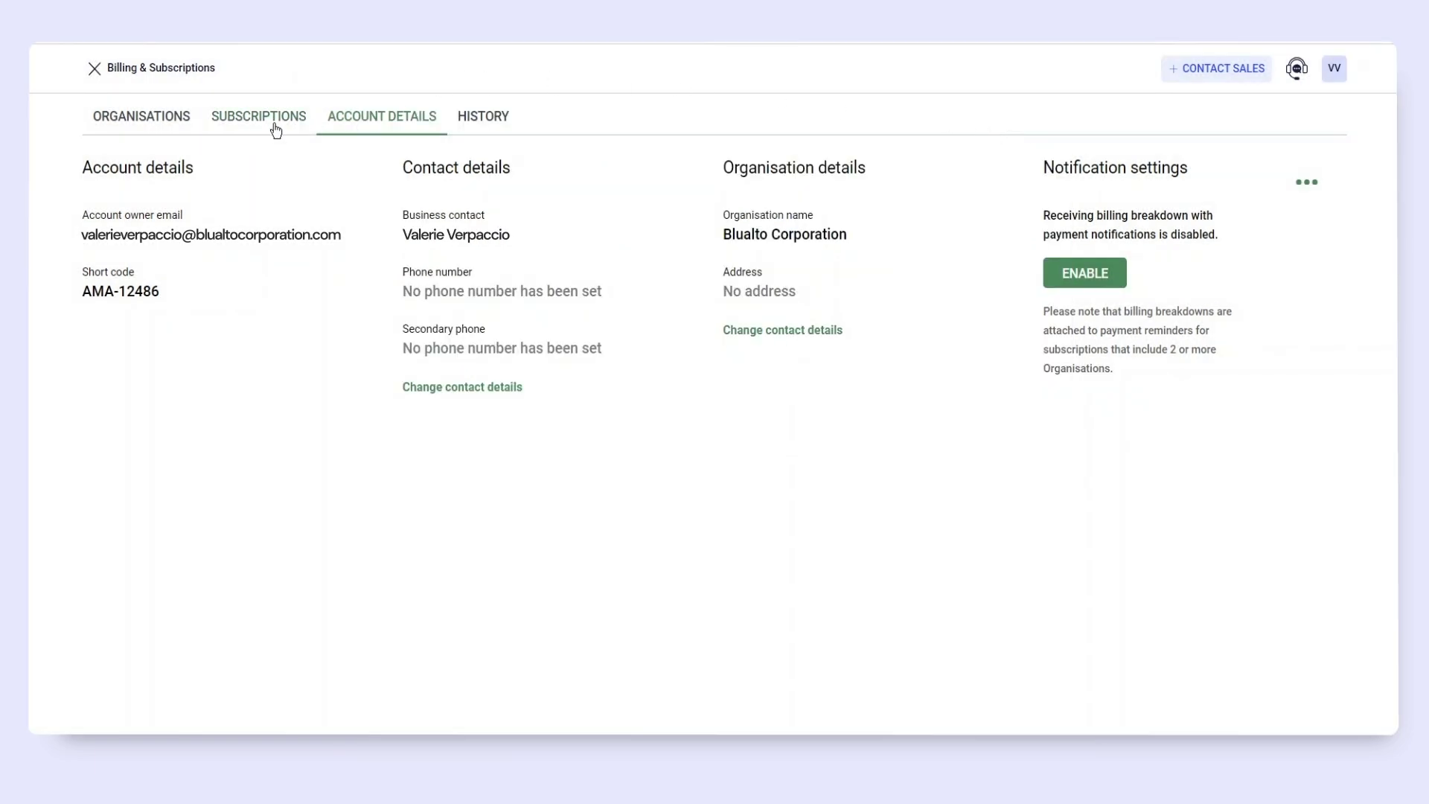
click(274, 128)
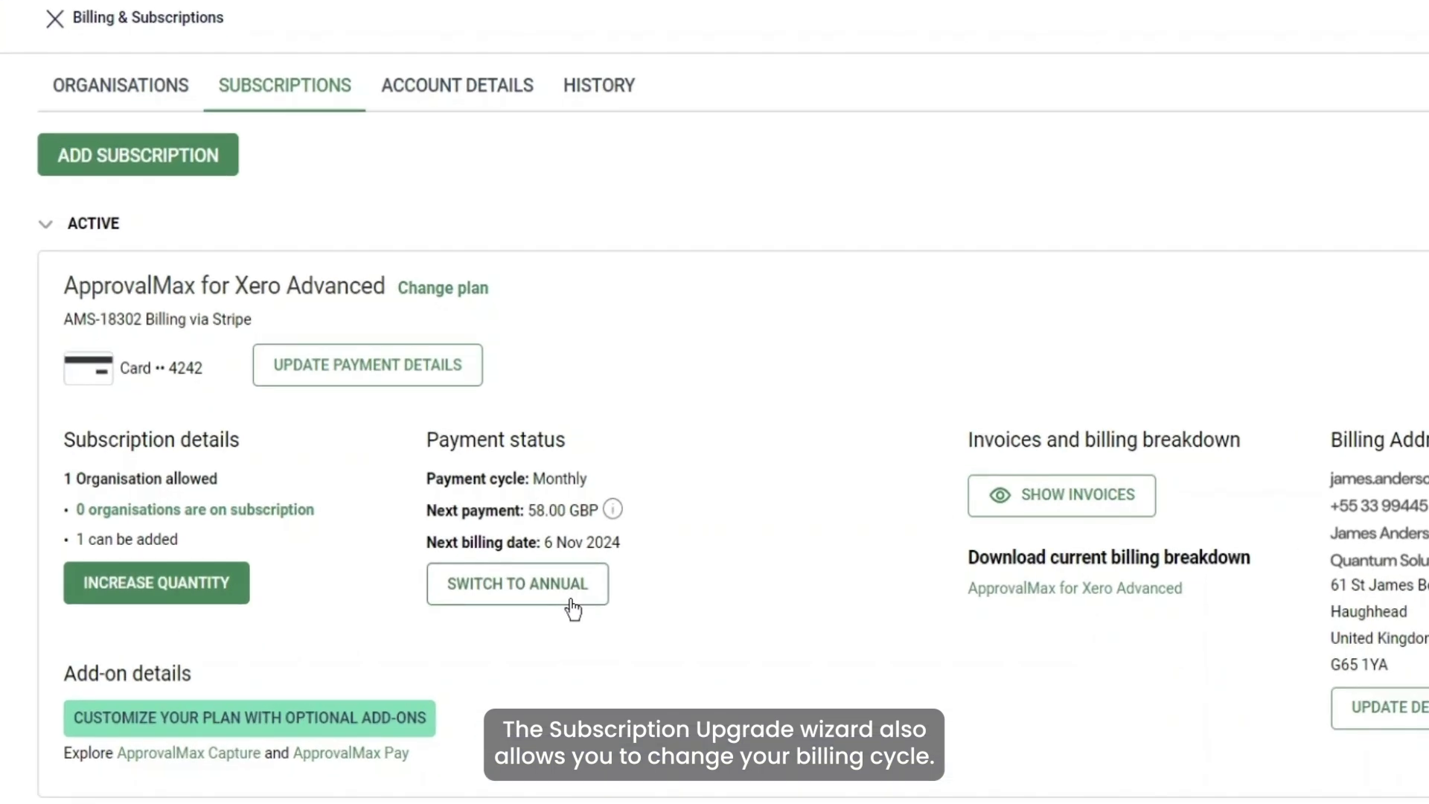
Switch Advanced subscription AMS-18302 to yearly billing, accept the discount terms and pay.
click(571, 600)
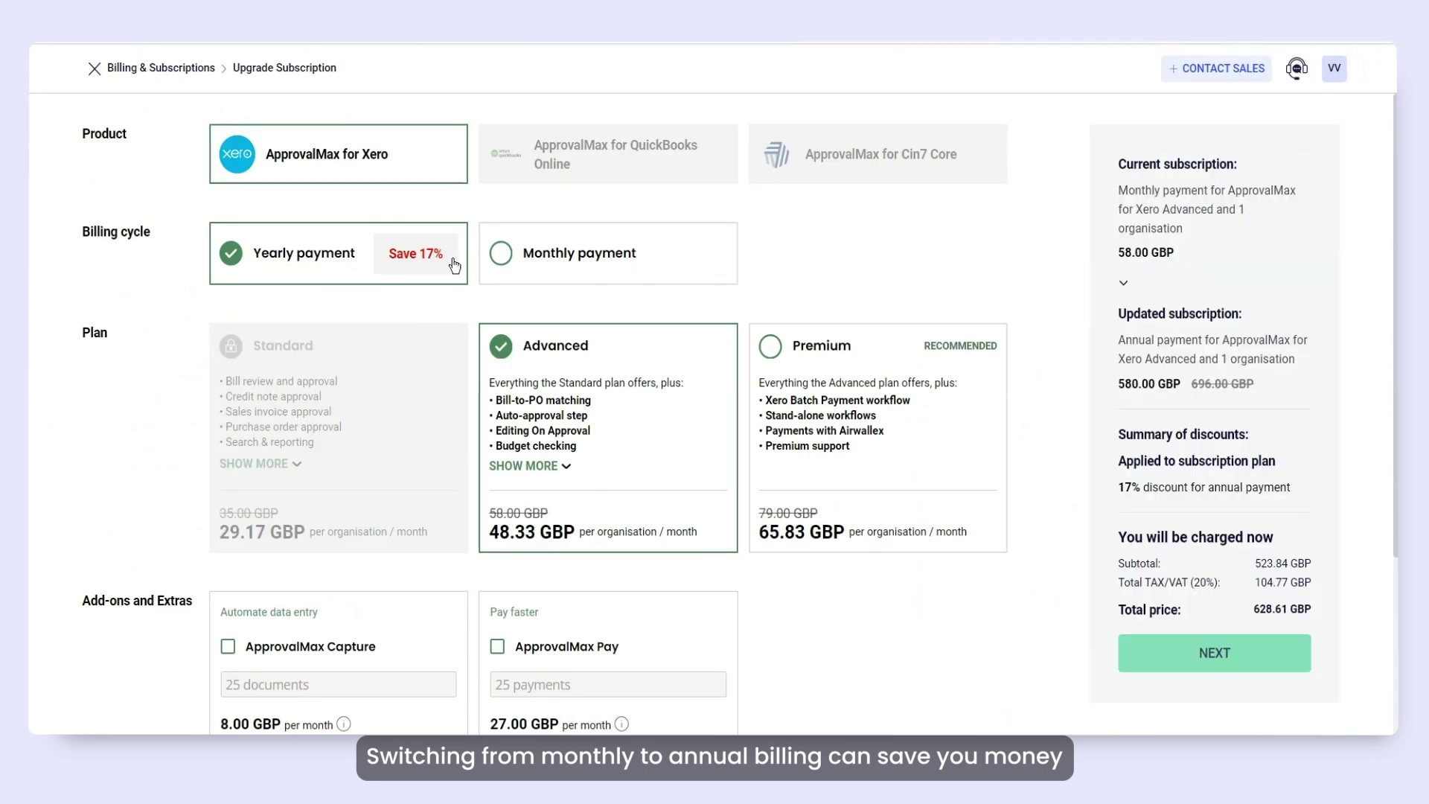
click(1238, 658)
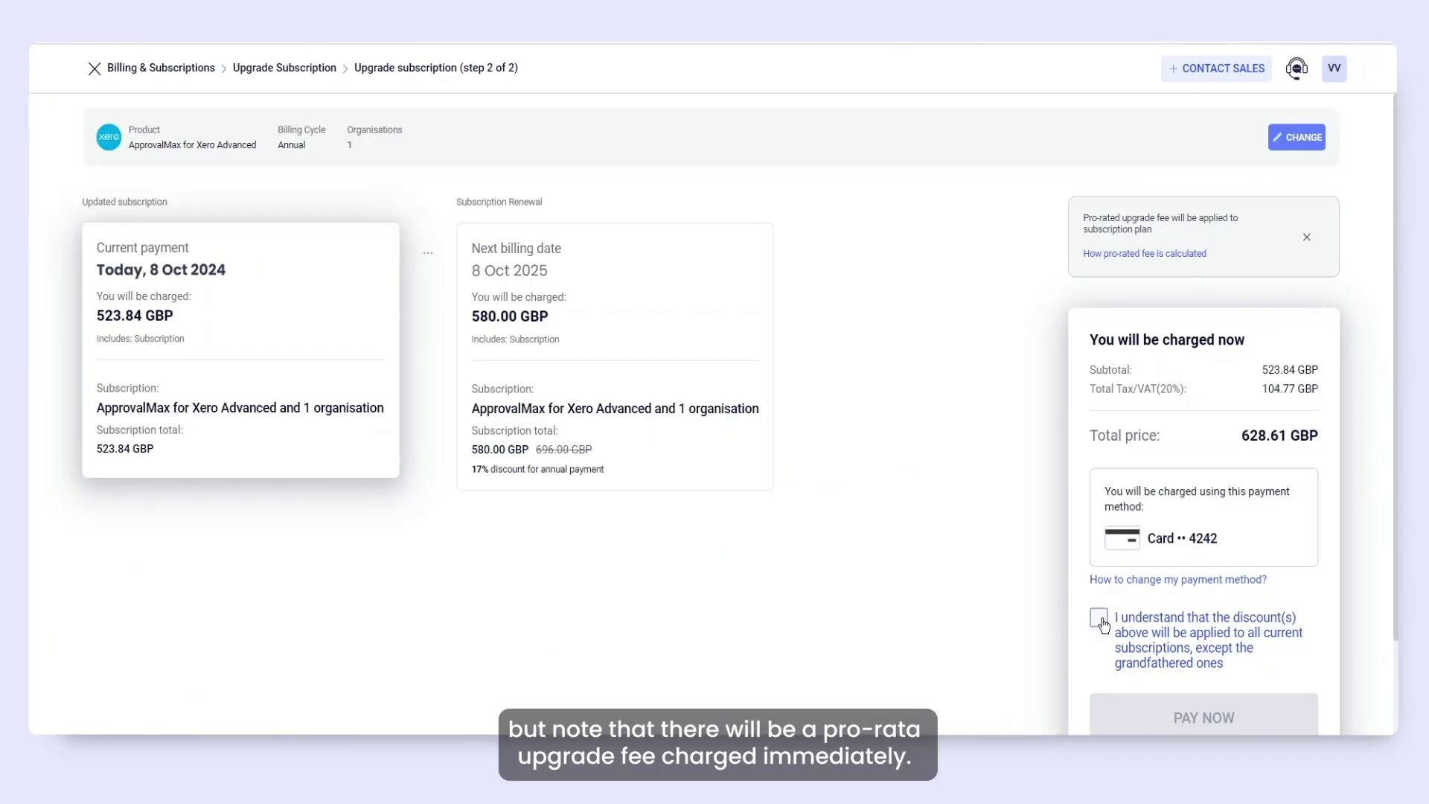
click(1307, 642)
scroll(1311, 633, down, 1)
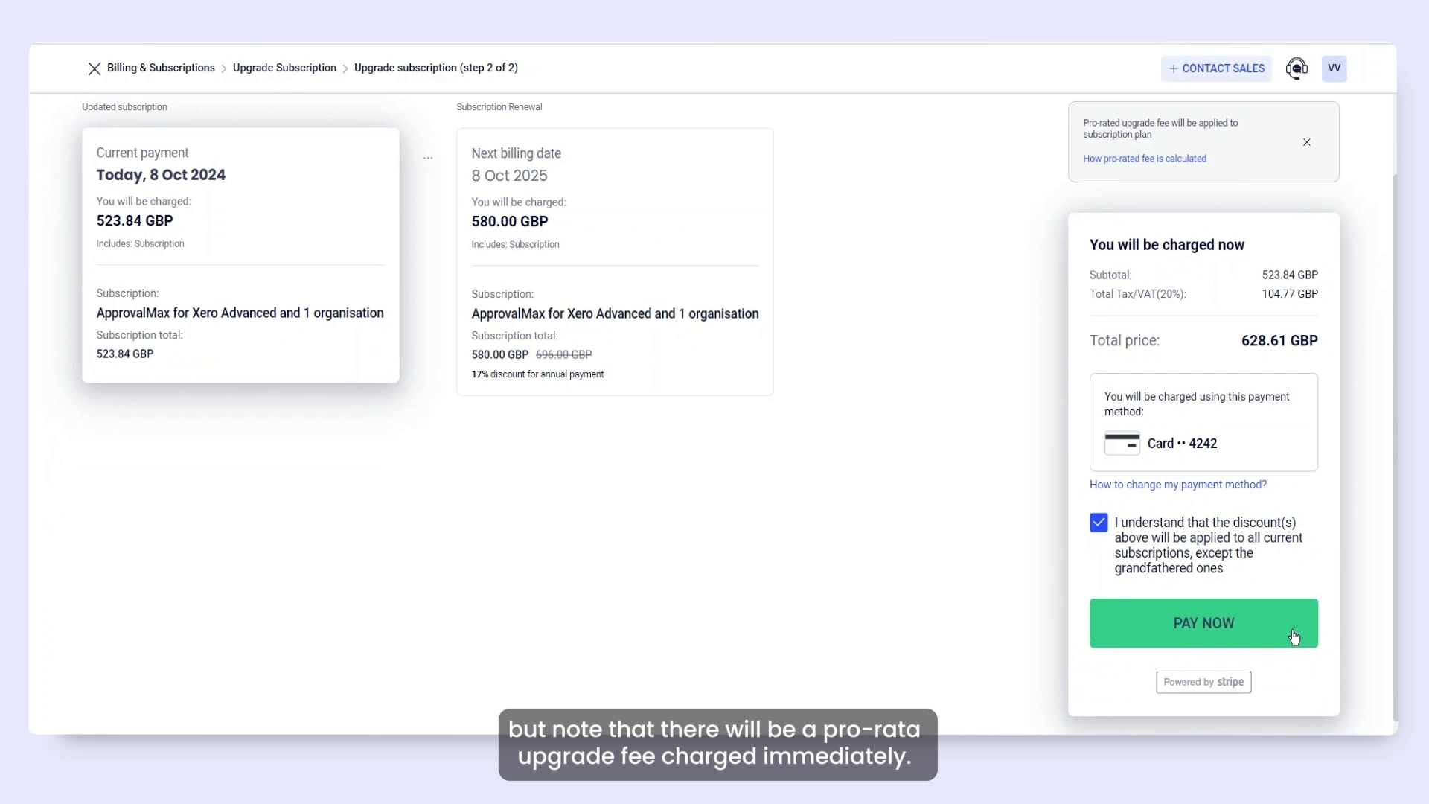
click(1295, 637)
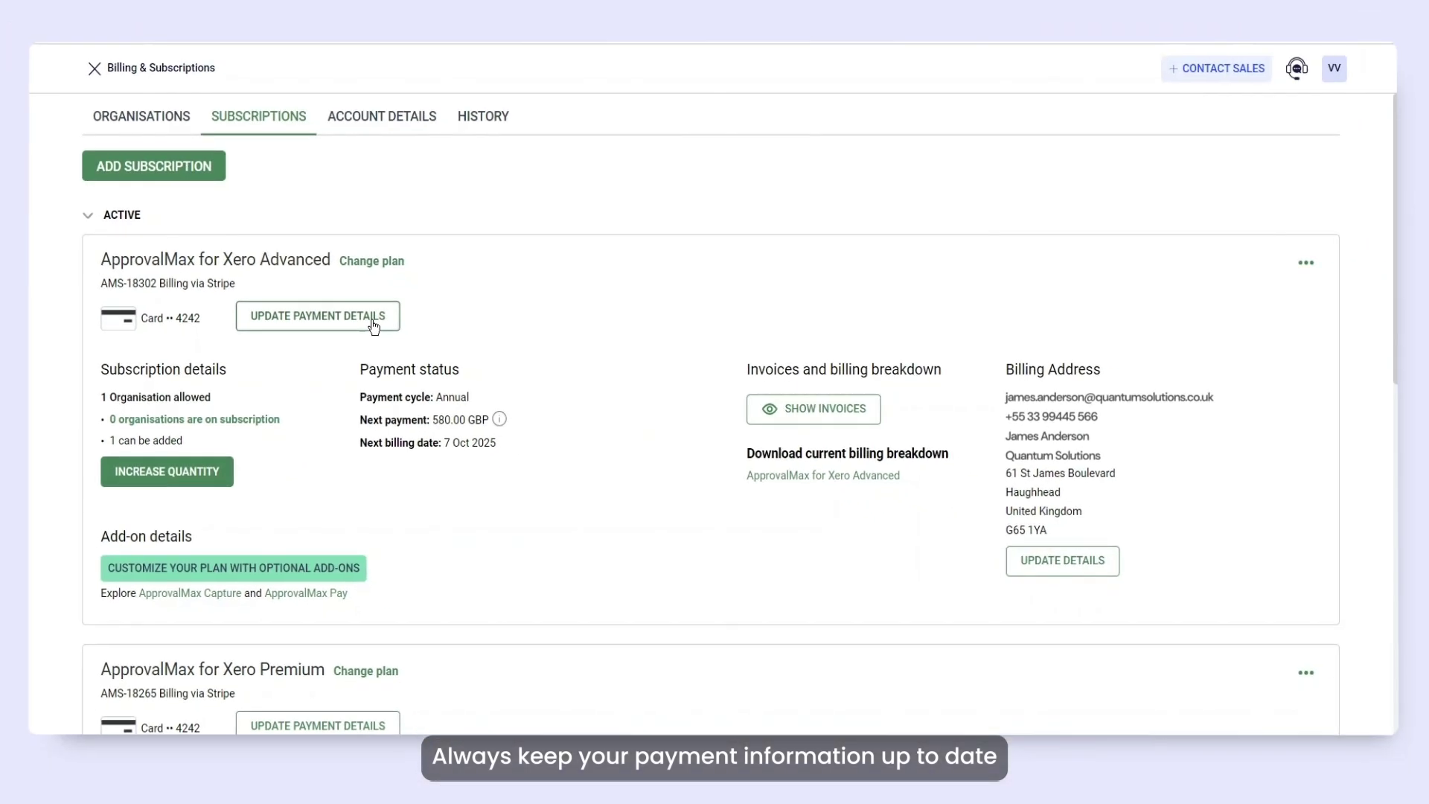
Enter a new card's number and details under new billing details, accepting the terms.
click(469, 368)
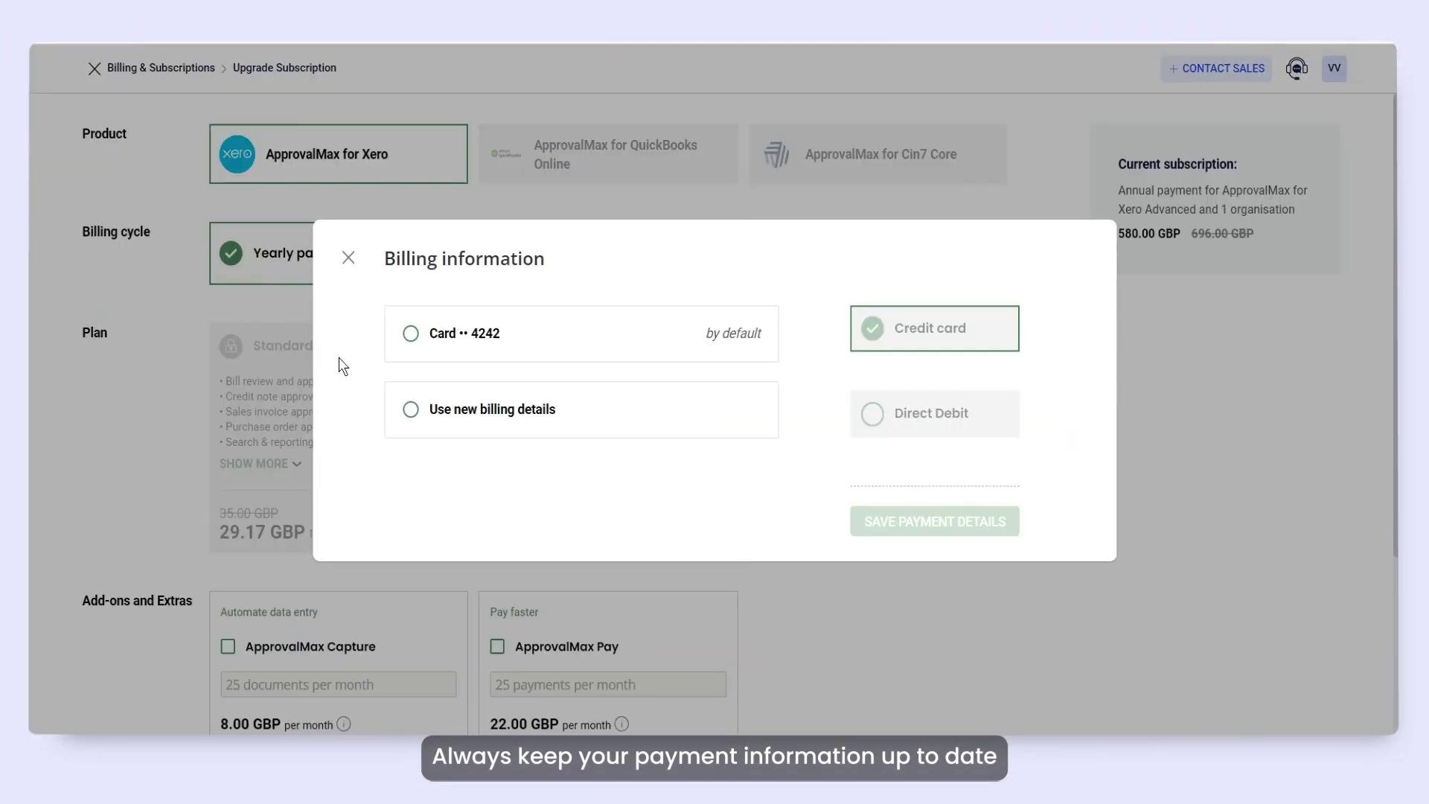
click(411, 409)
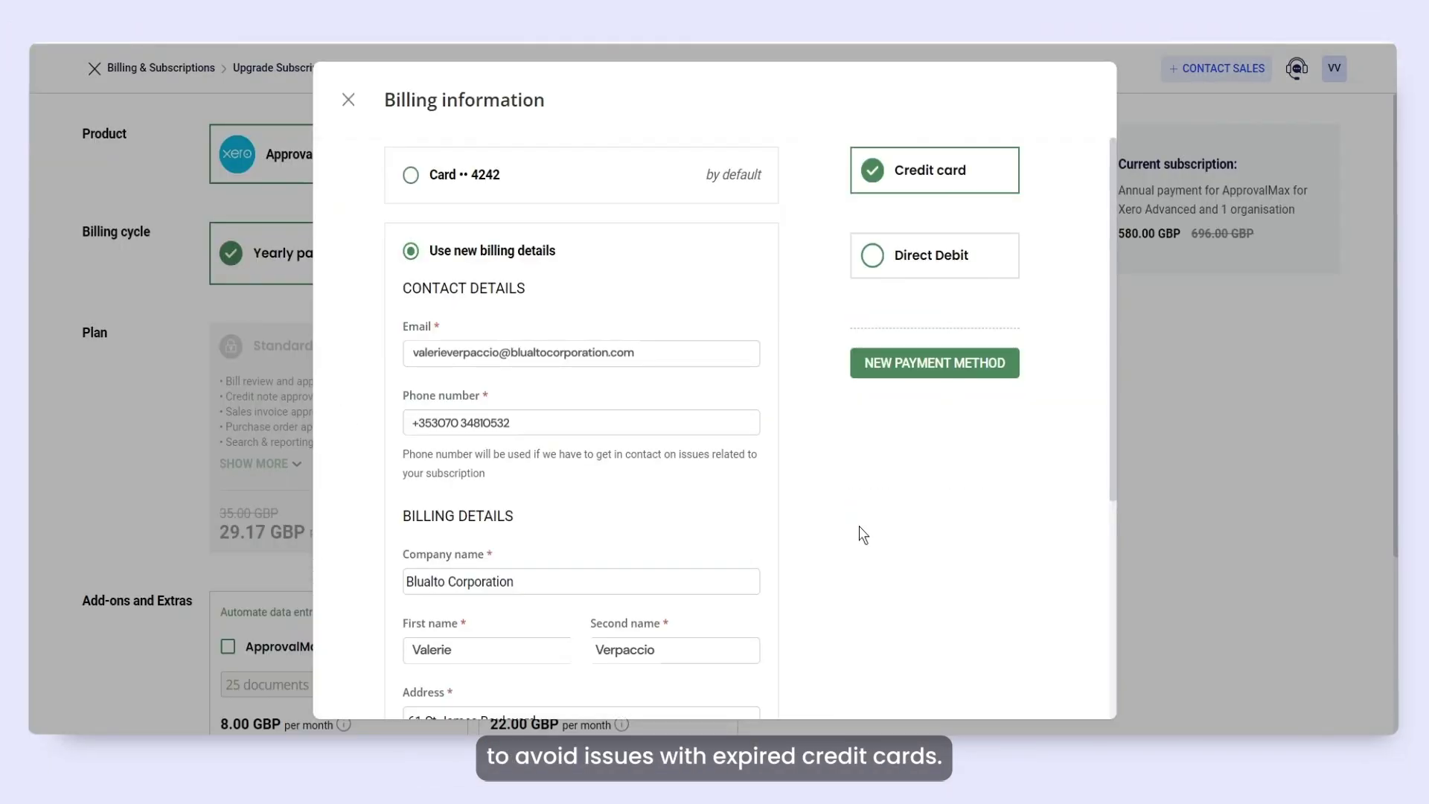
click(922, 365)
text(41111111111111111024123)
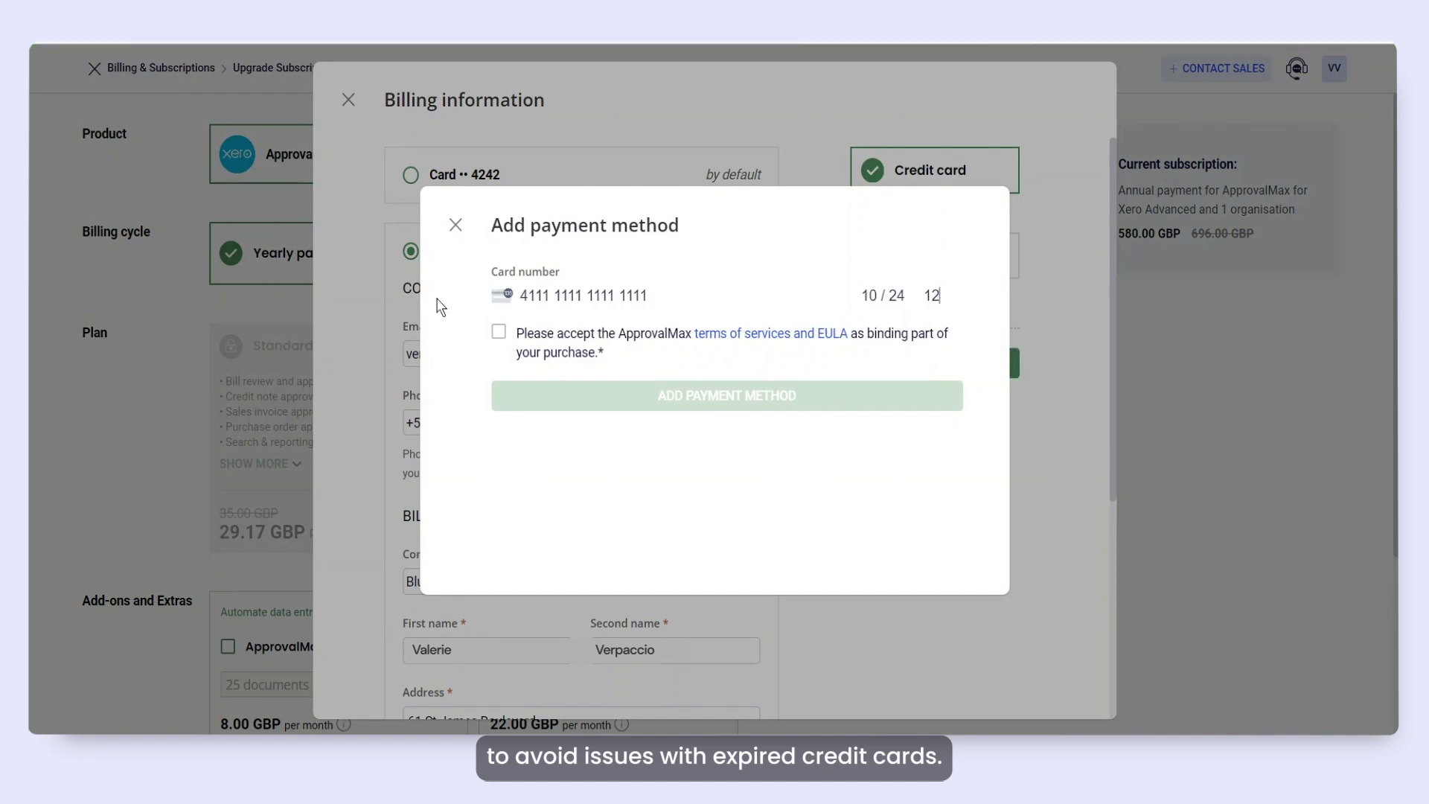
click(502, 340)
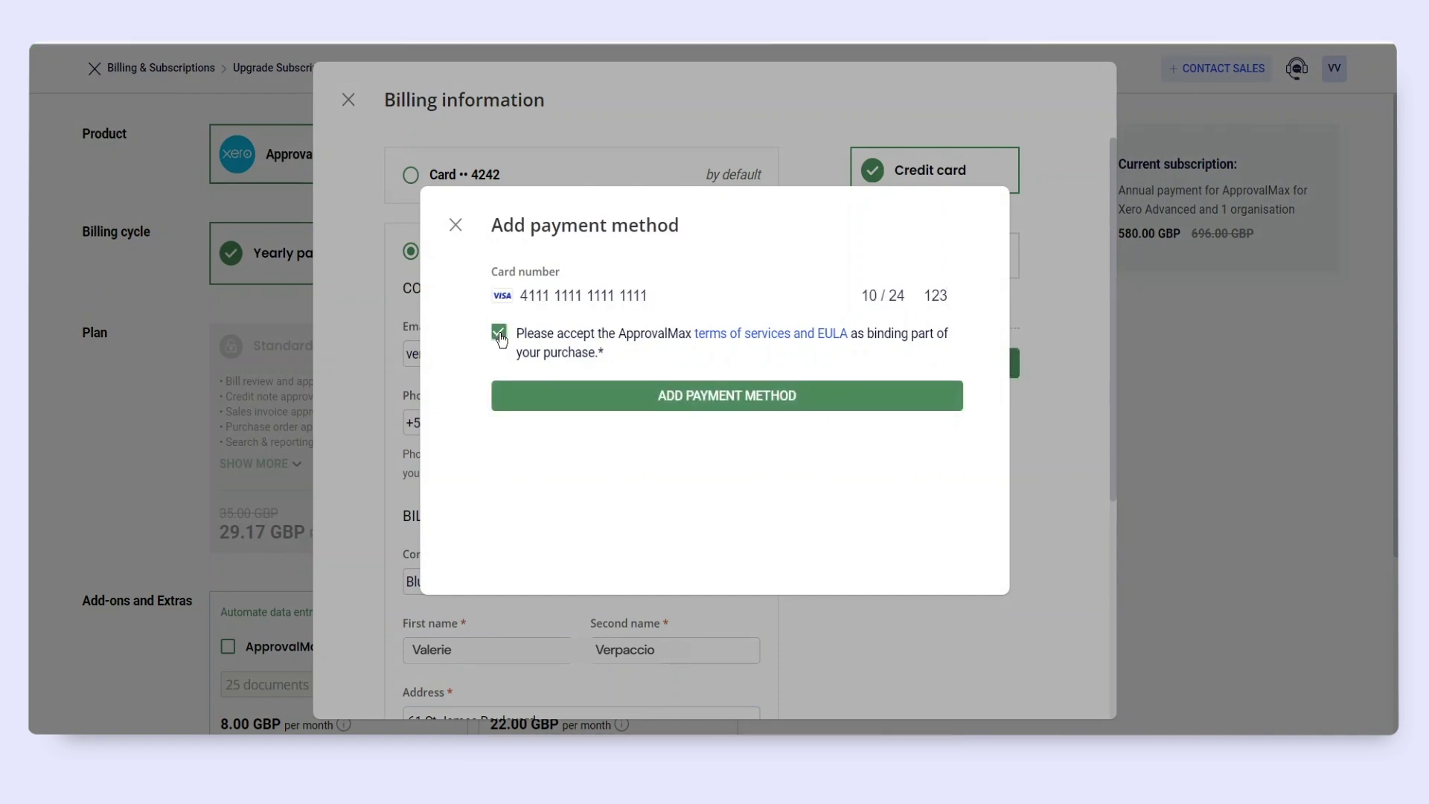
click(672, 399)
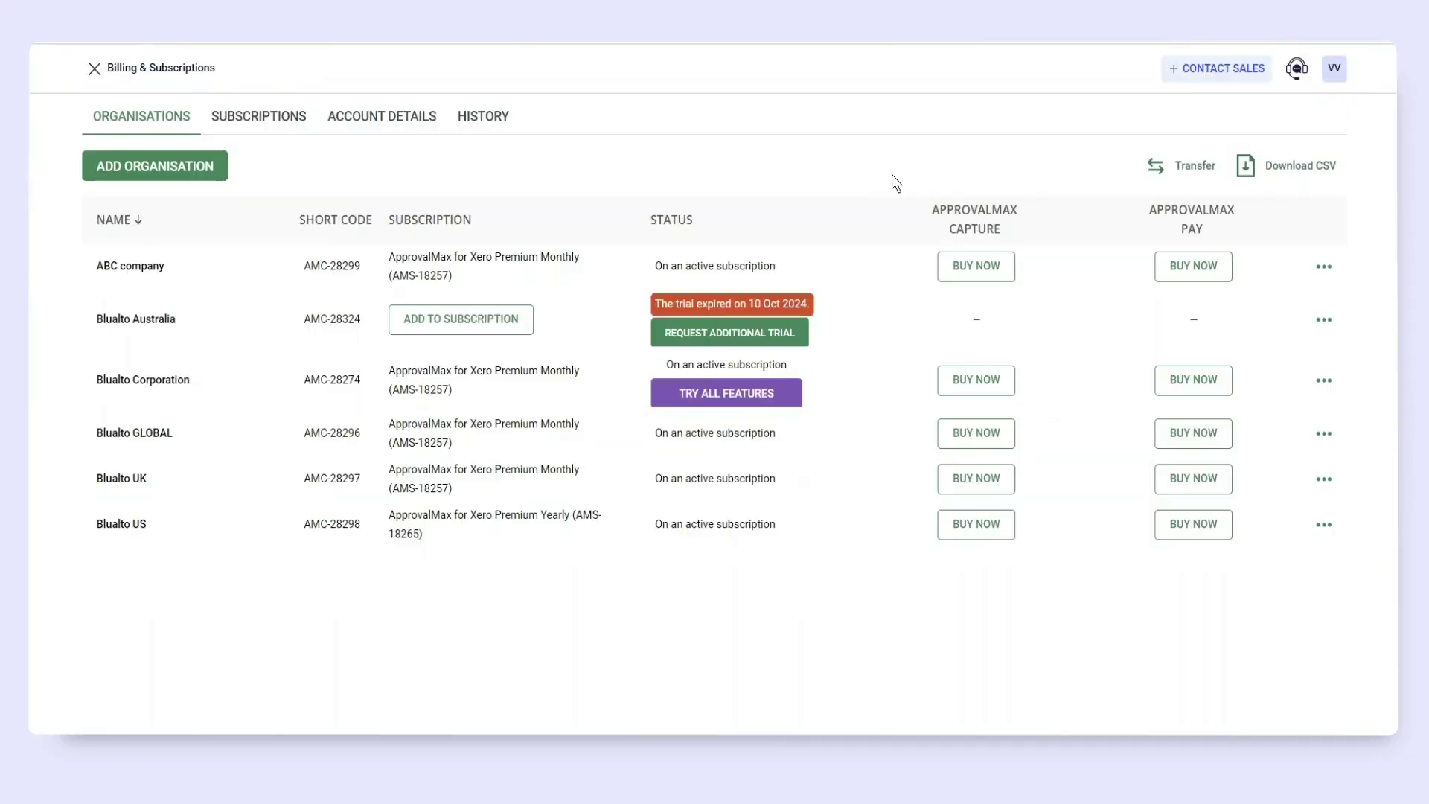
Renew the Advanced subscription after its failed 25.98 GBP payment using new billing details, marked as having no VAT number.
click(282, 118)
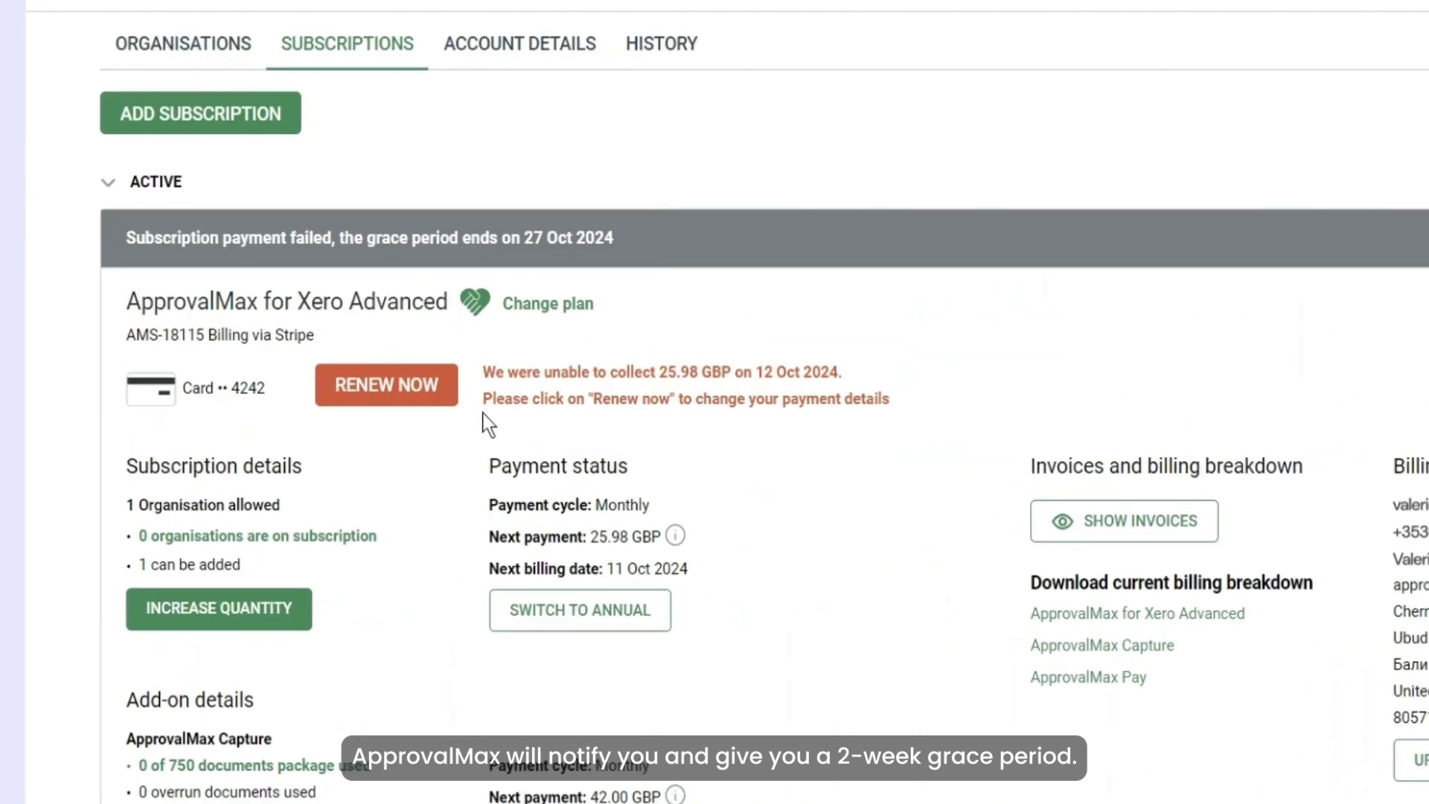
click(417, 389)
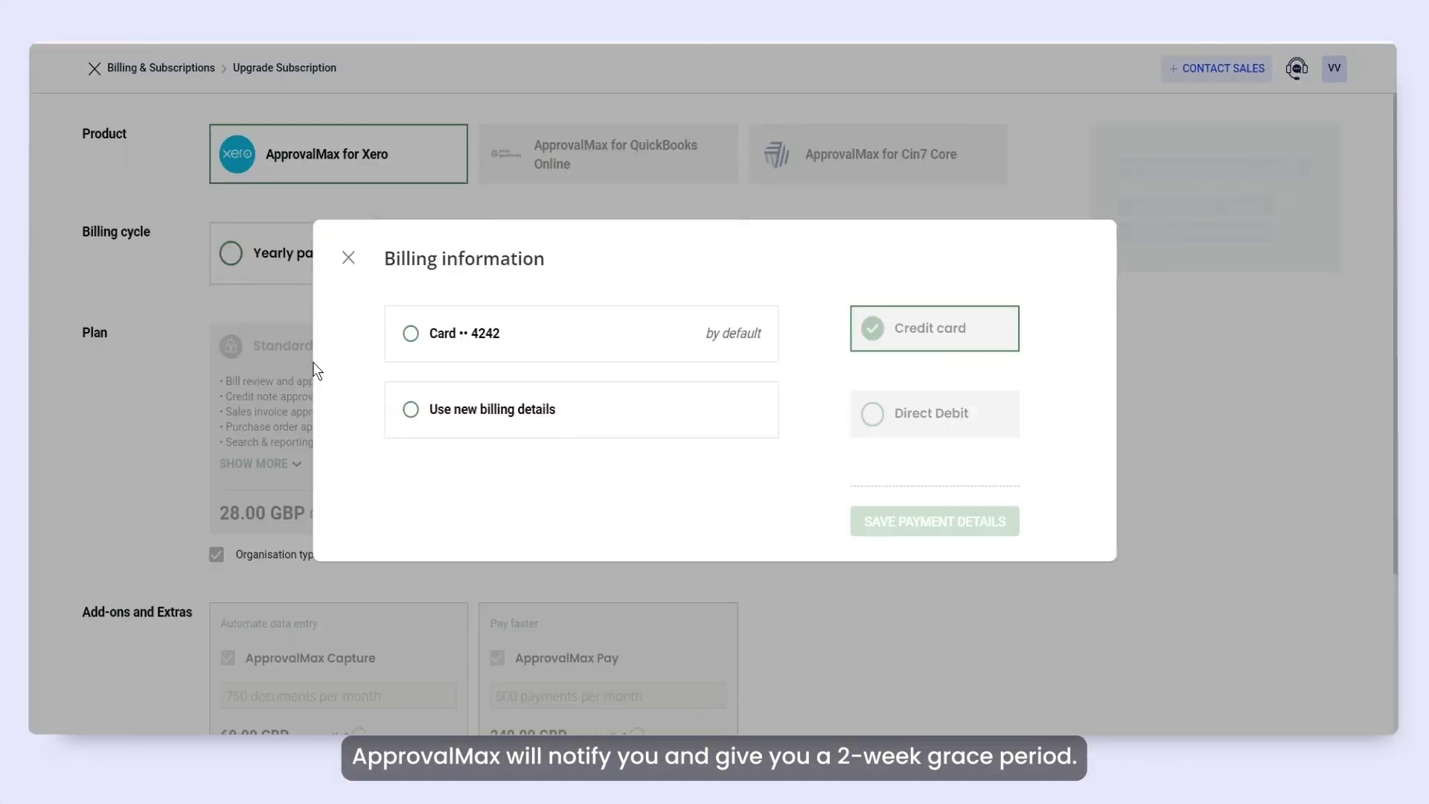
click(411, 410)
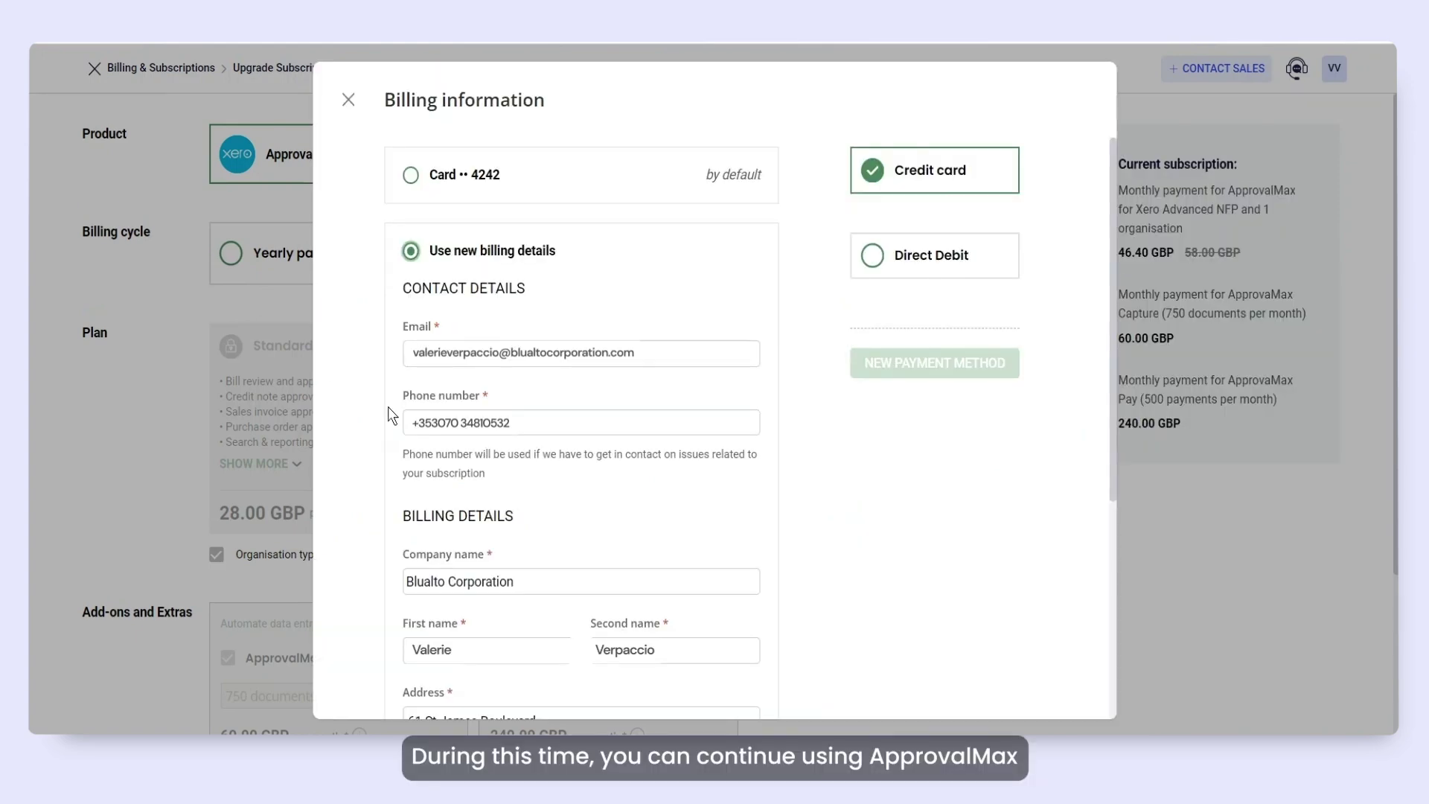
scroll(389, 409, down, 5)
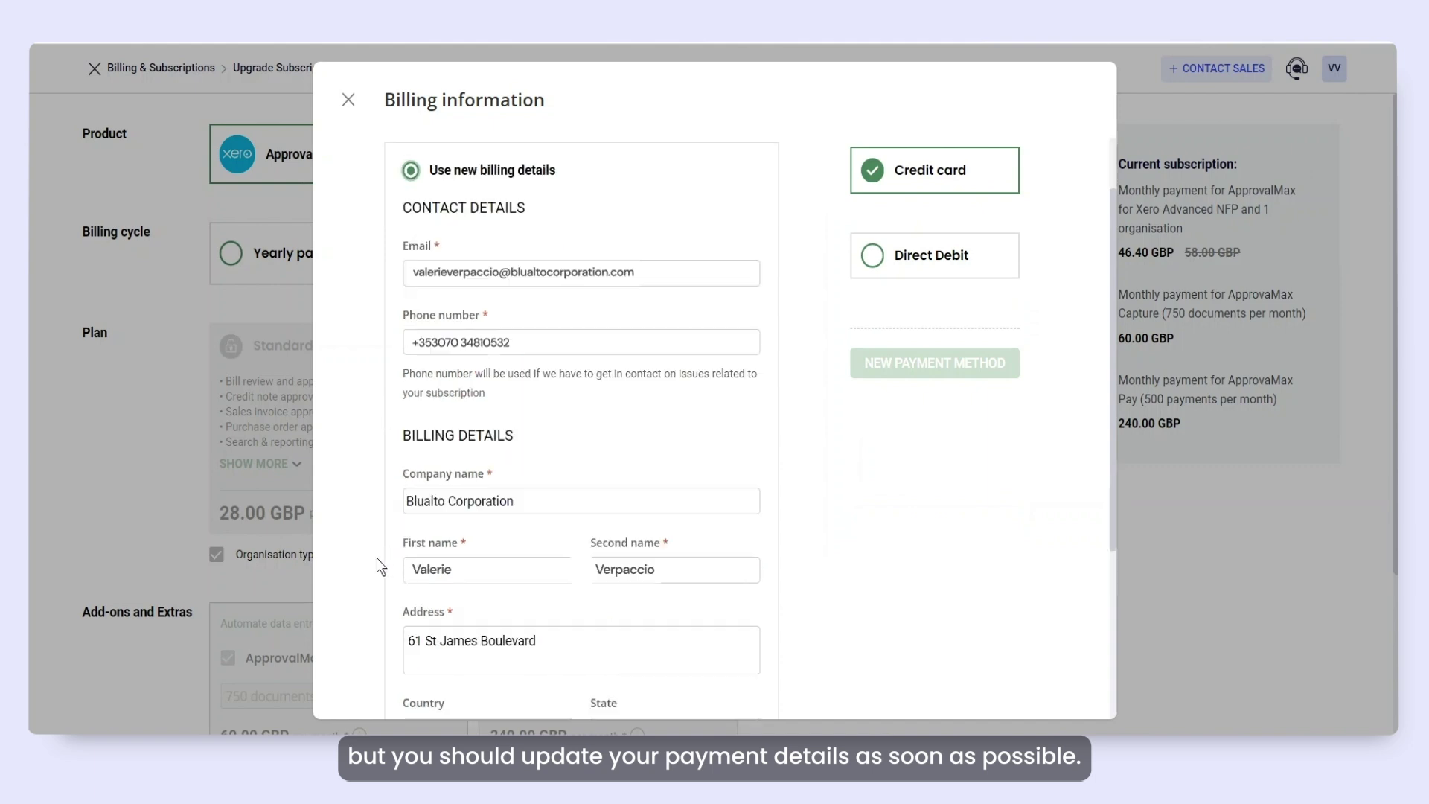
click(412, 632)
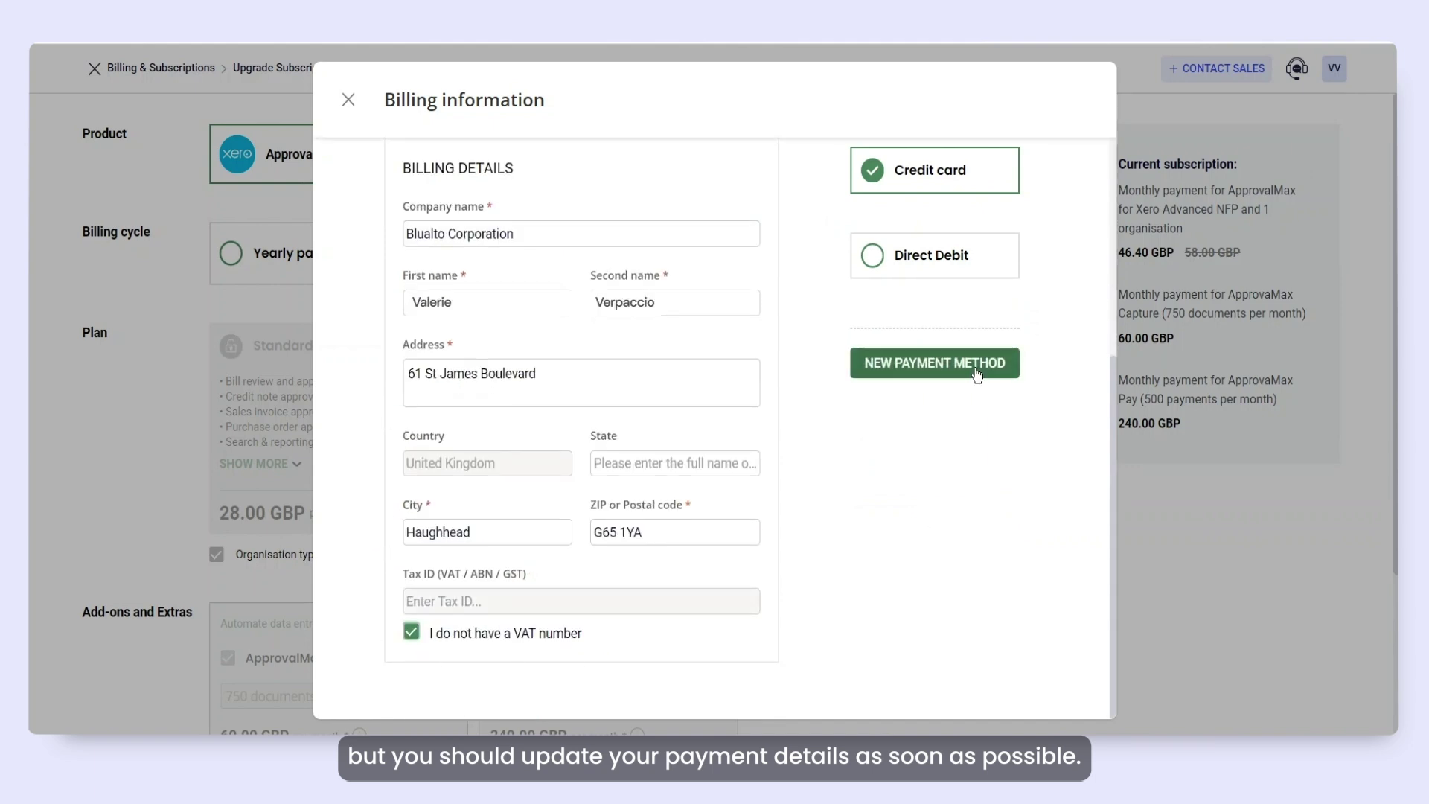